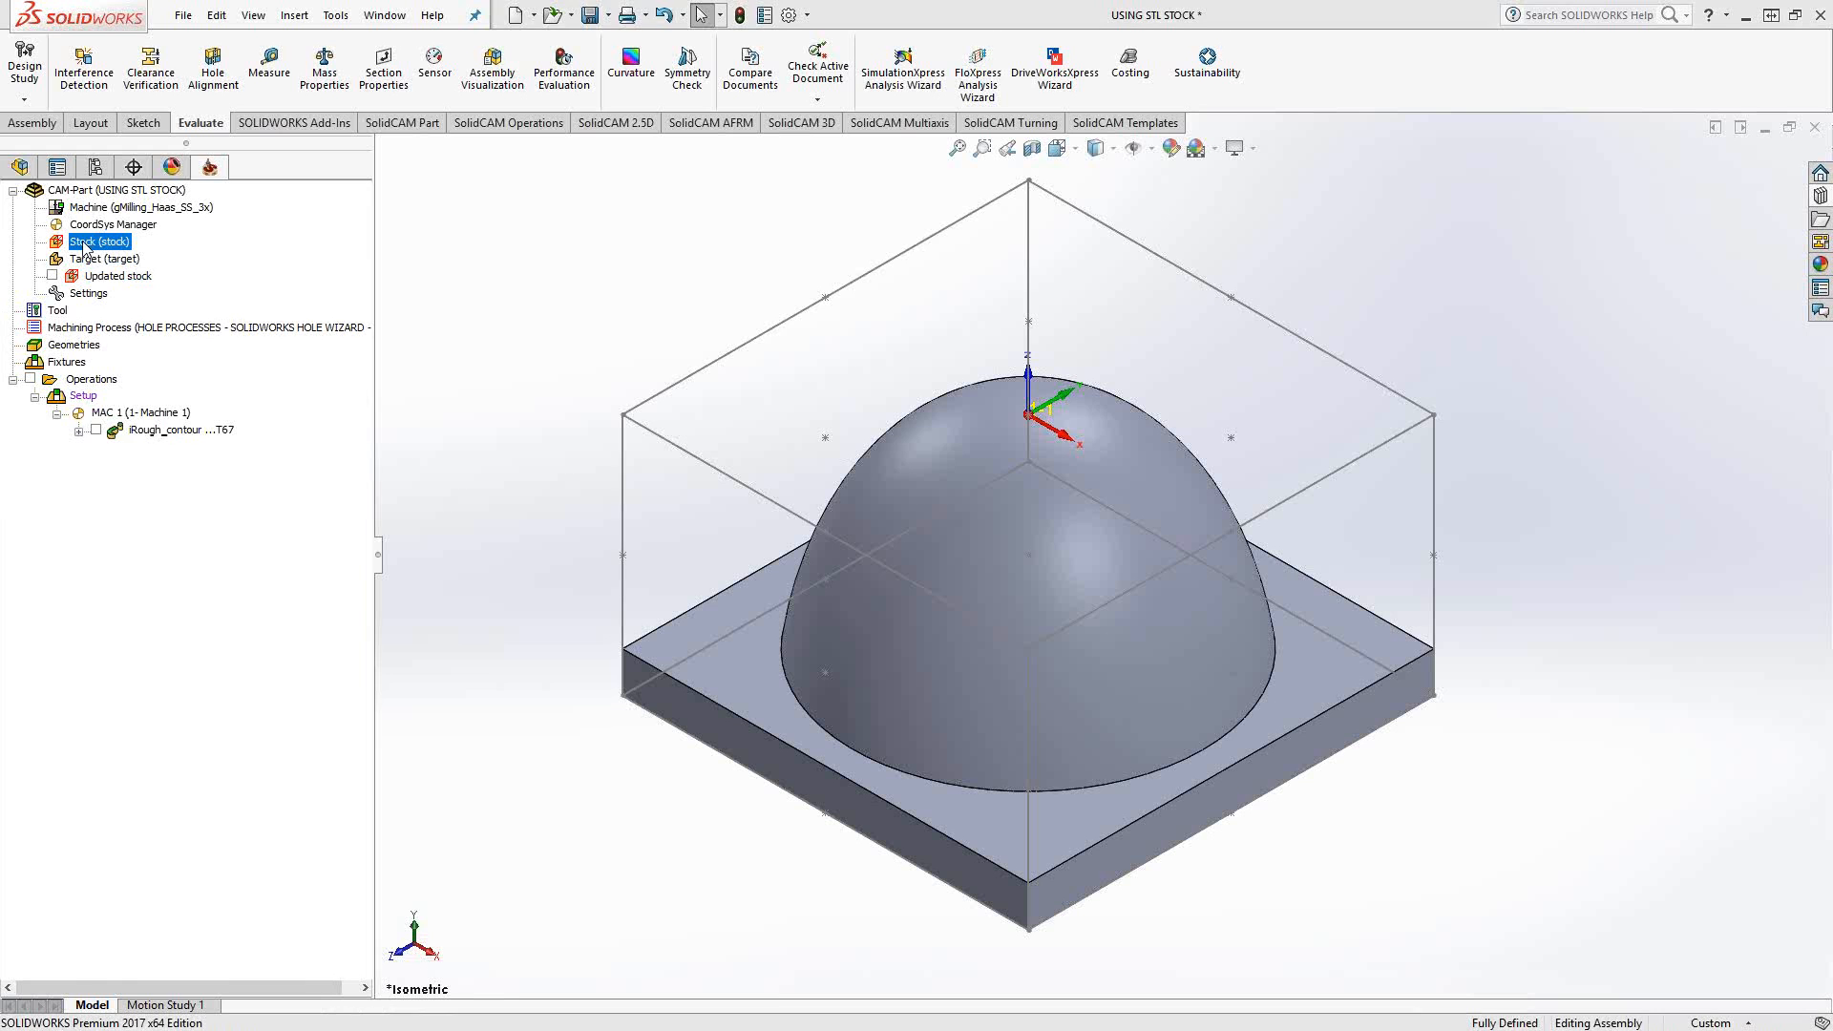
# Review the definition types available for the stock and keep it defined as Box
pyautogui.click(349, 363)
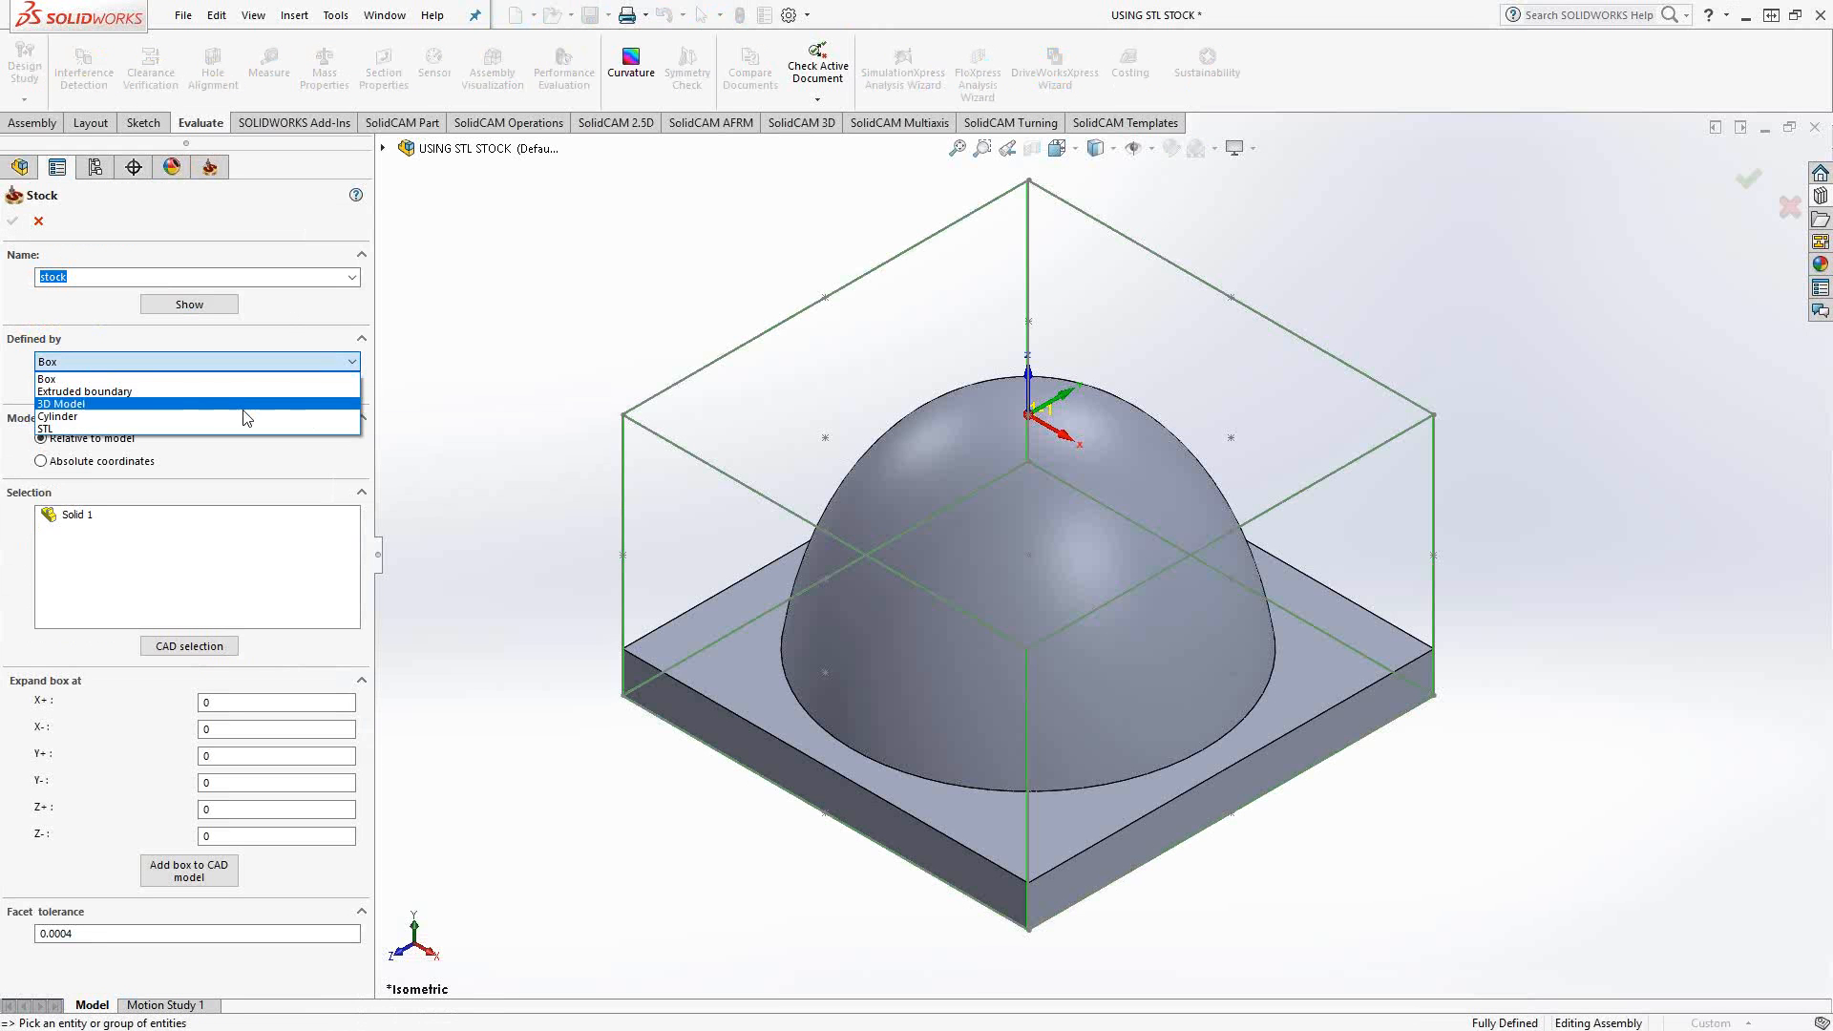
pyautogui.click(444, 352)
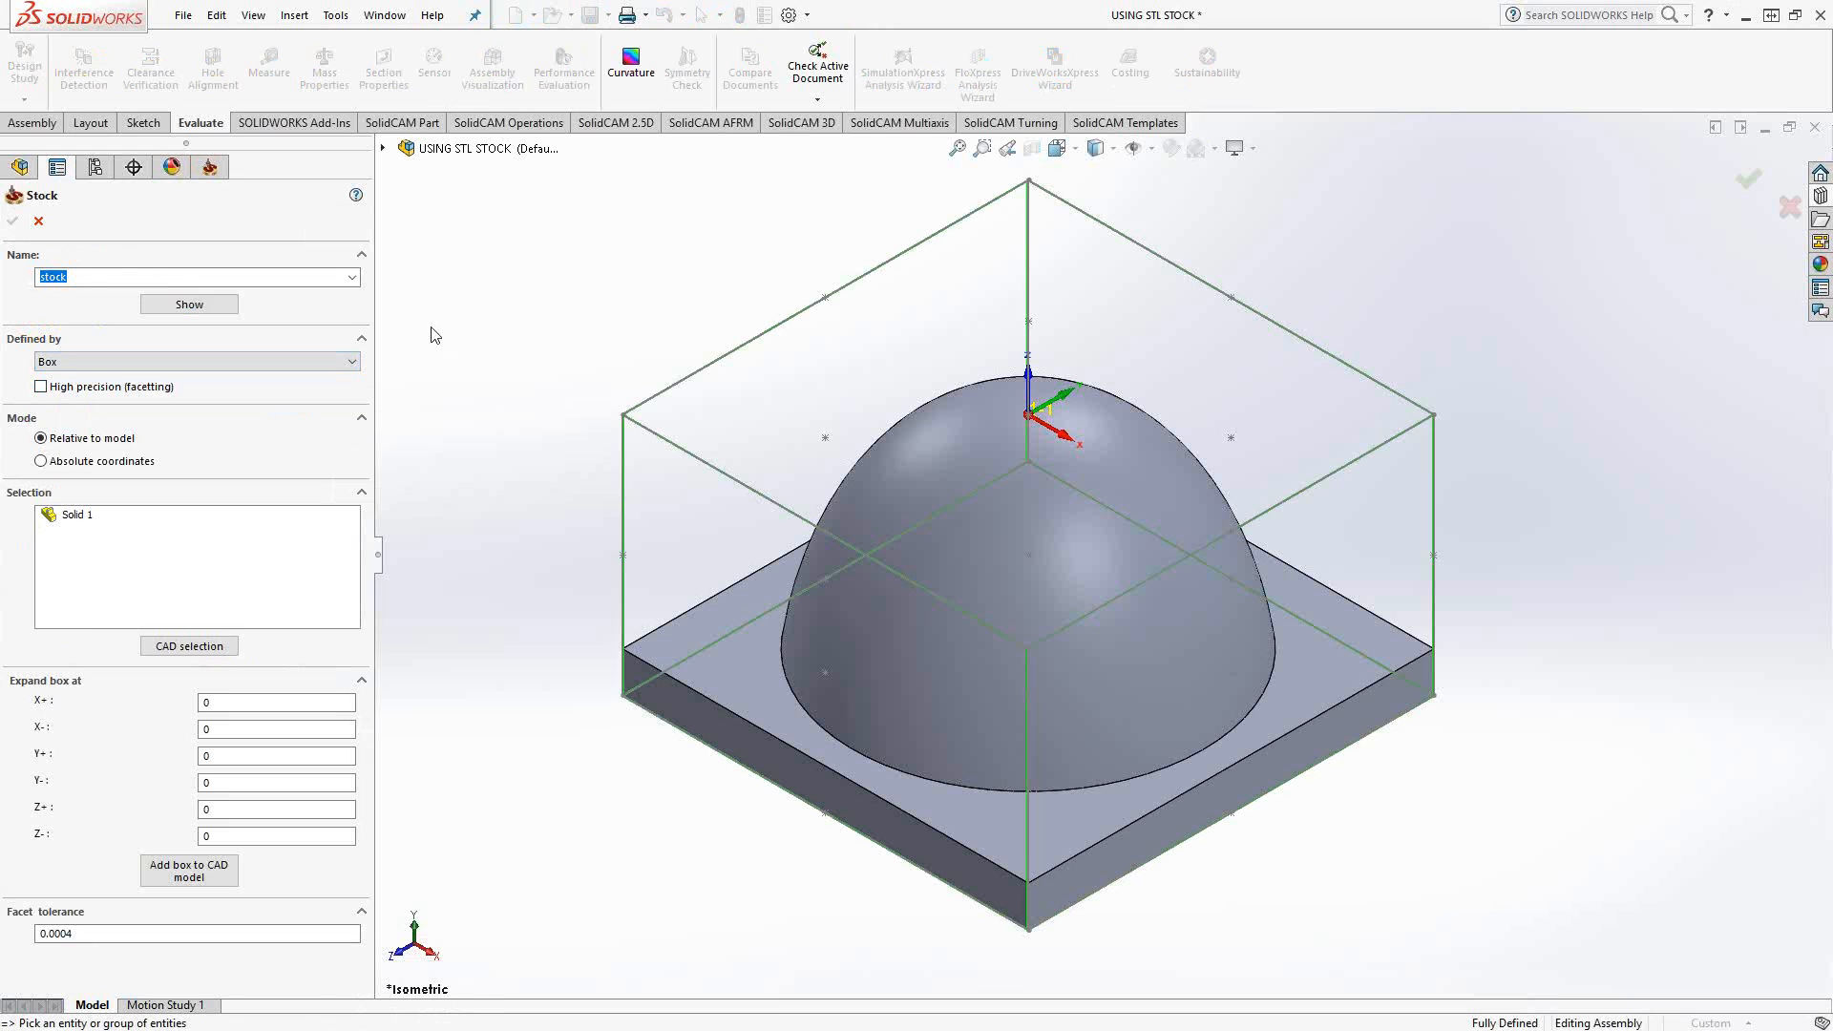
pyautogui.click(12, 221)
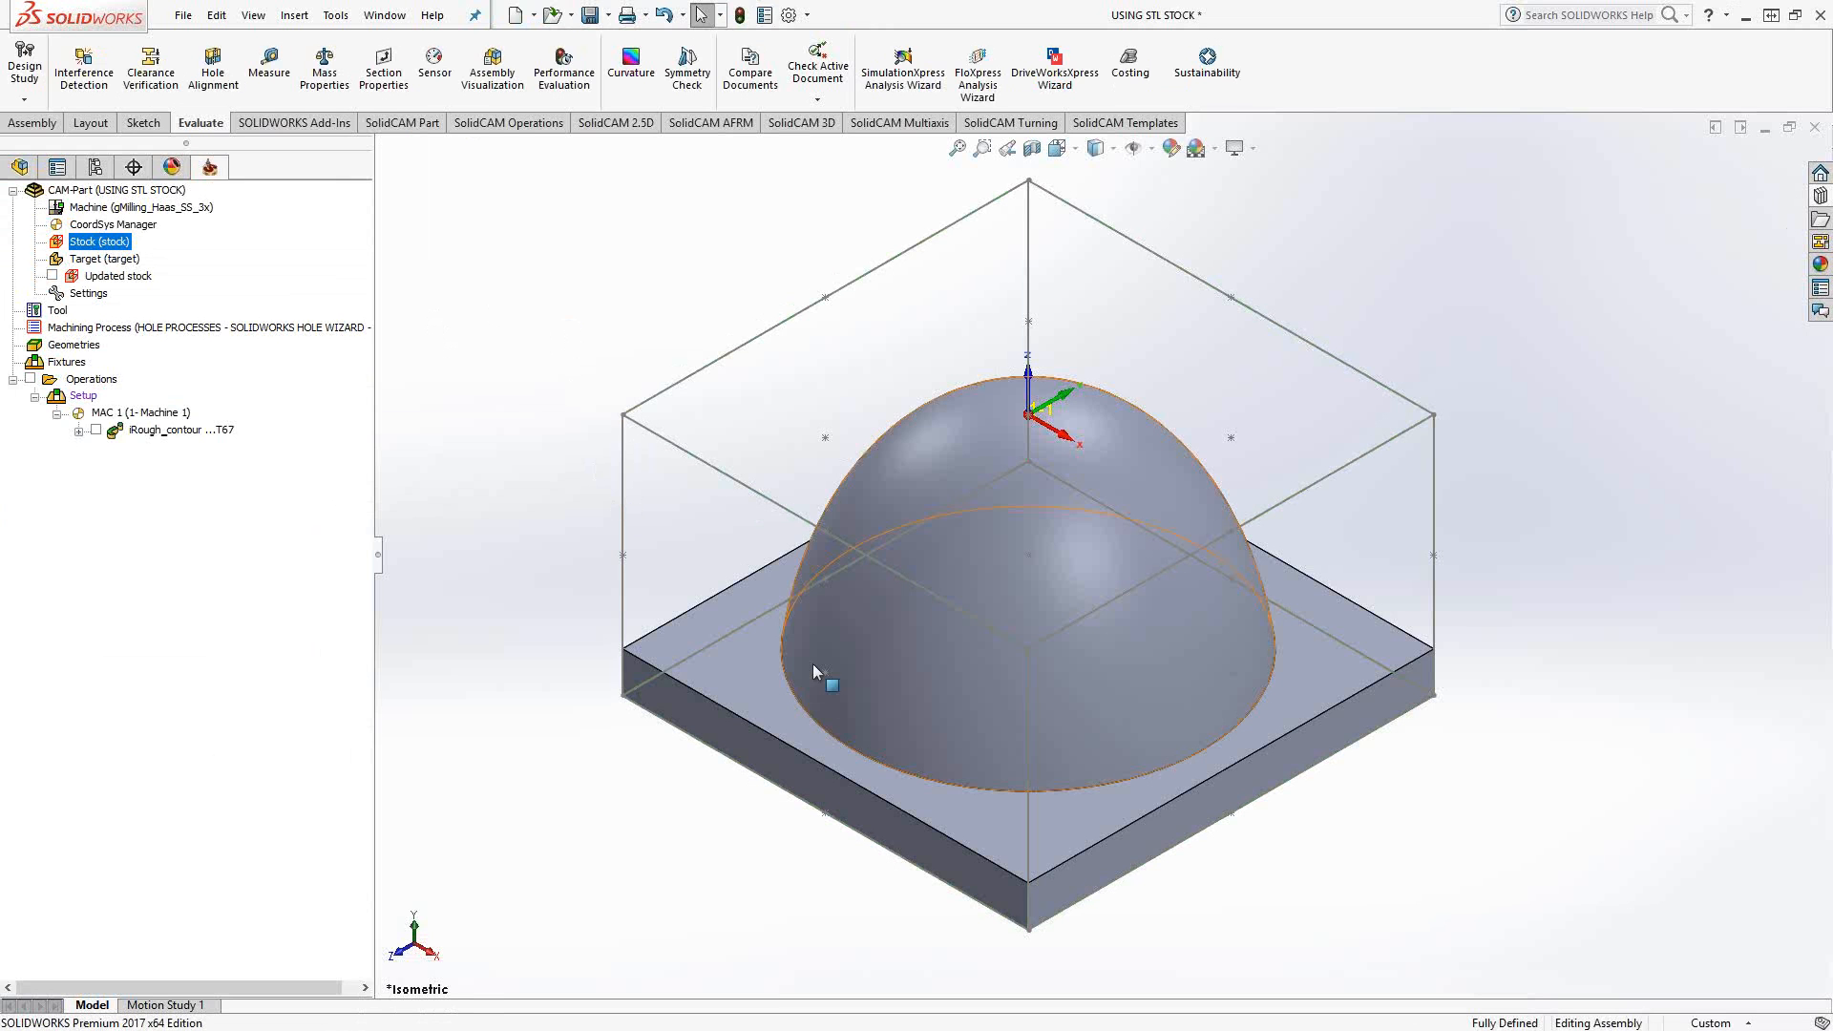
# Display the updated stock remaining after the iRough_contour operation
pyautogui.click(97, 430)
pyautogui.click(96, 430)
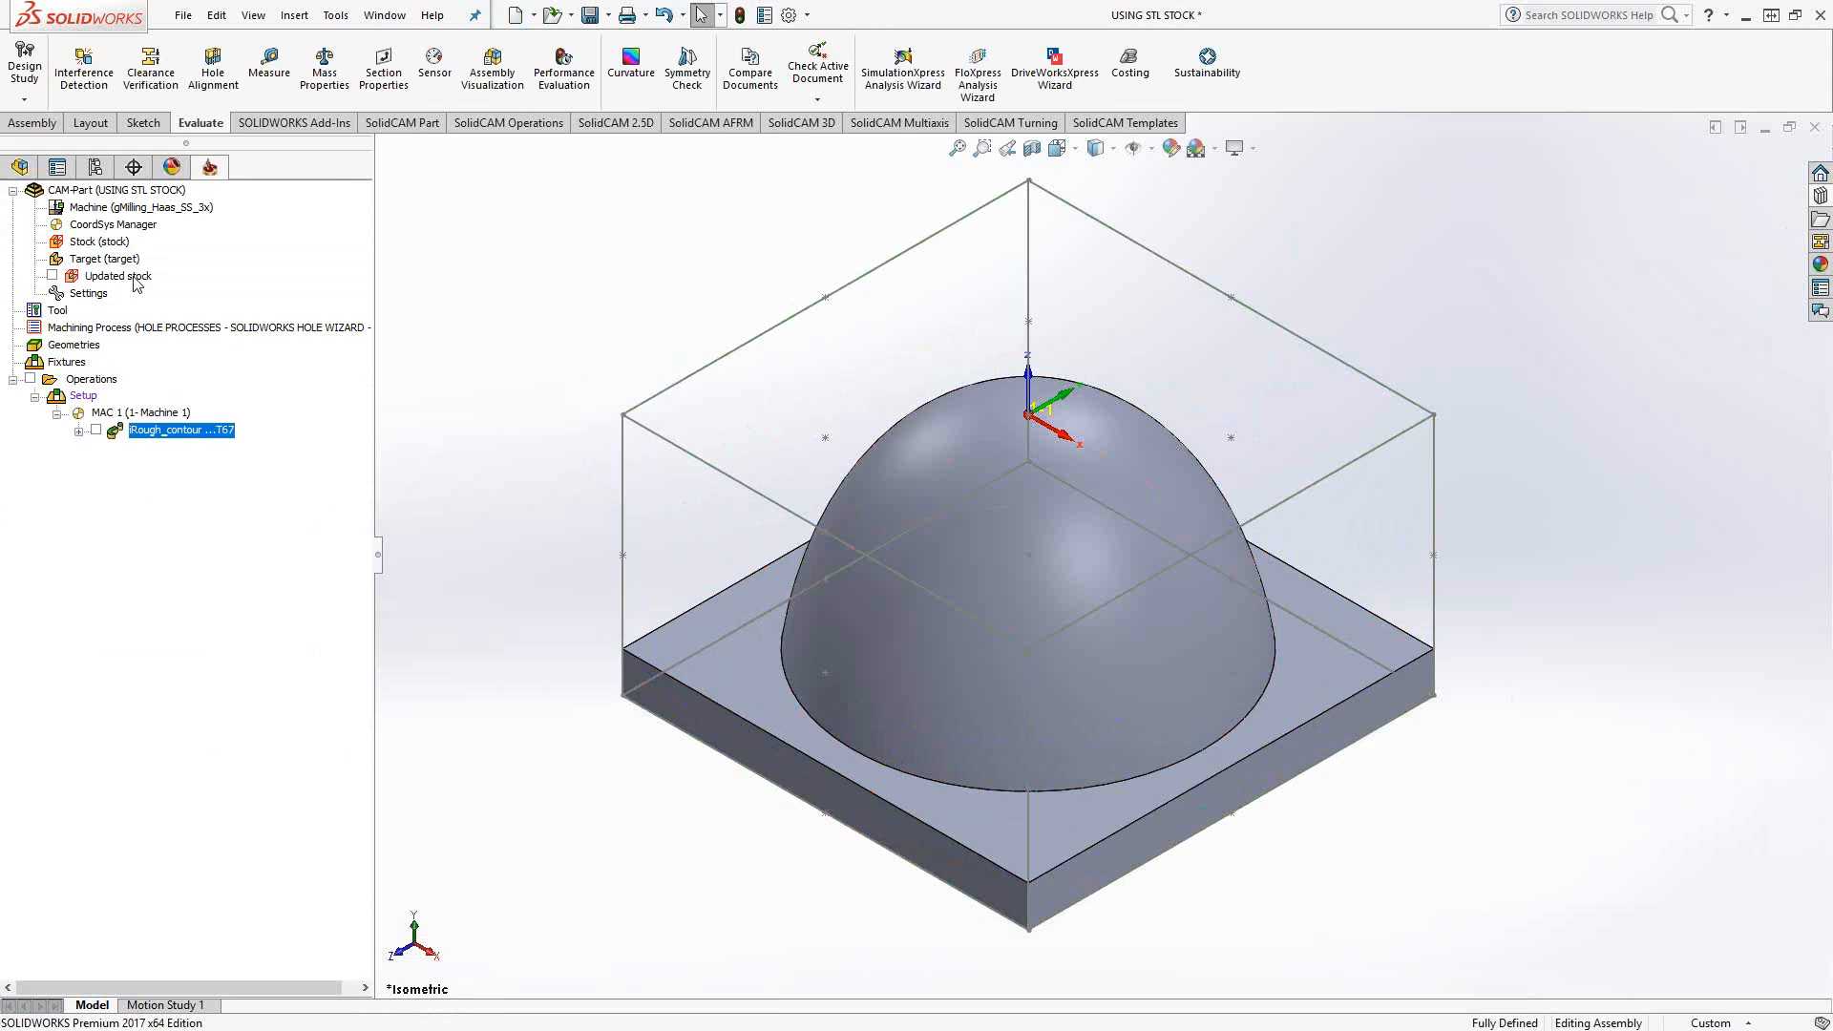
pyautogui.click(53, 276)
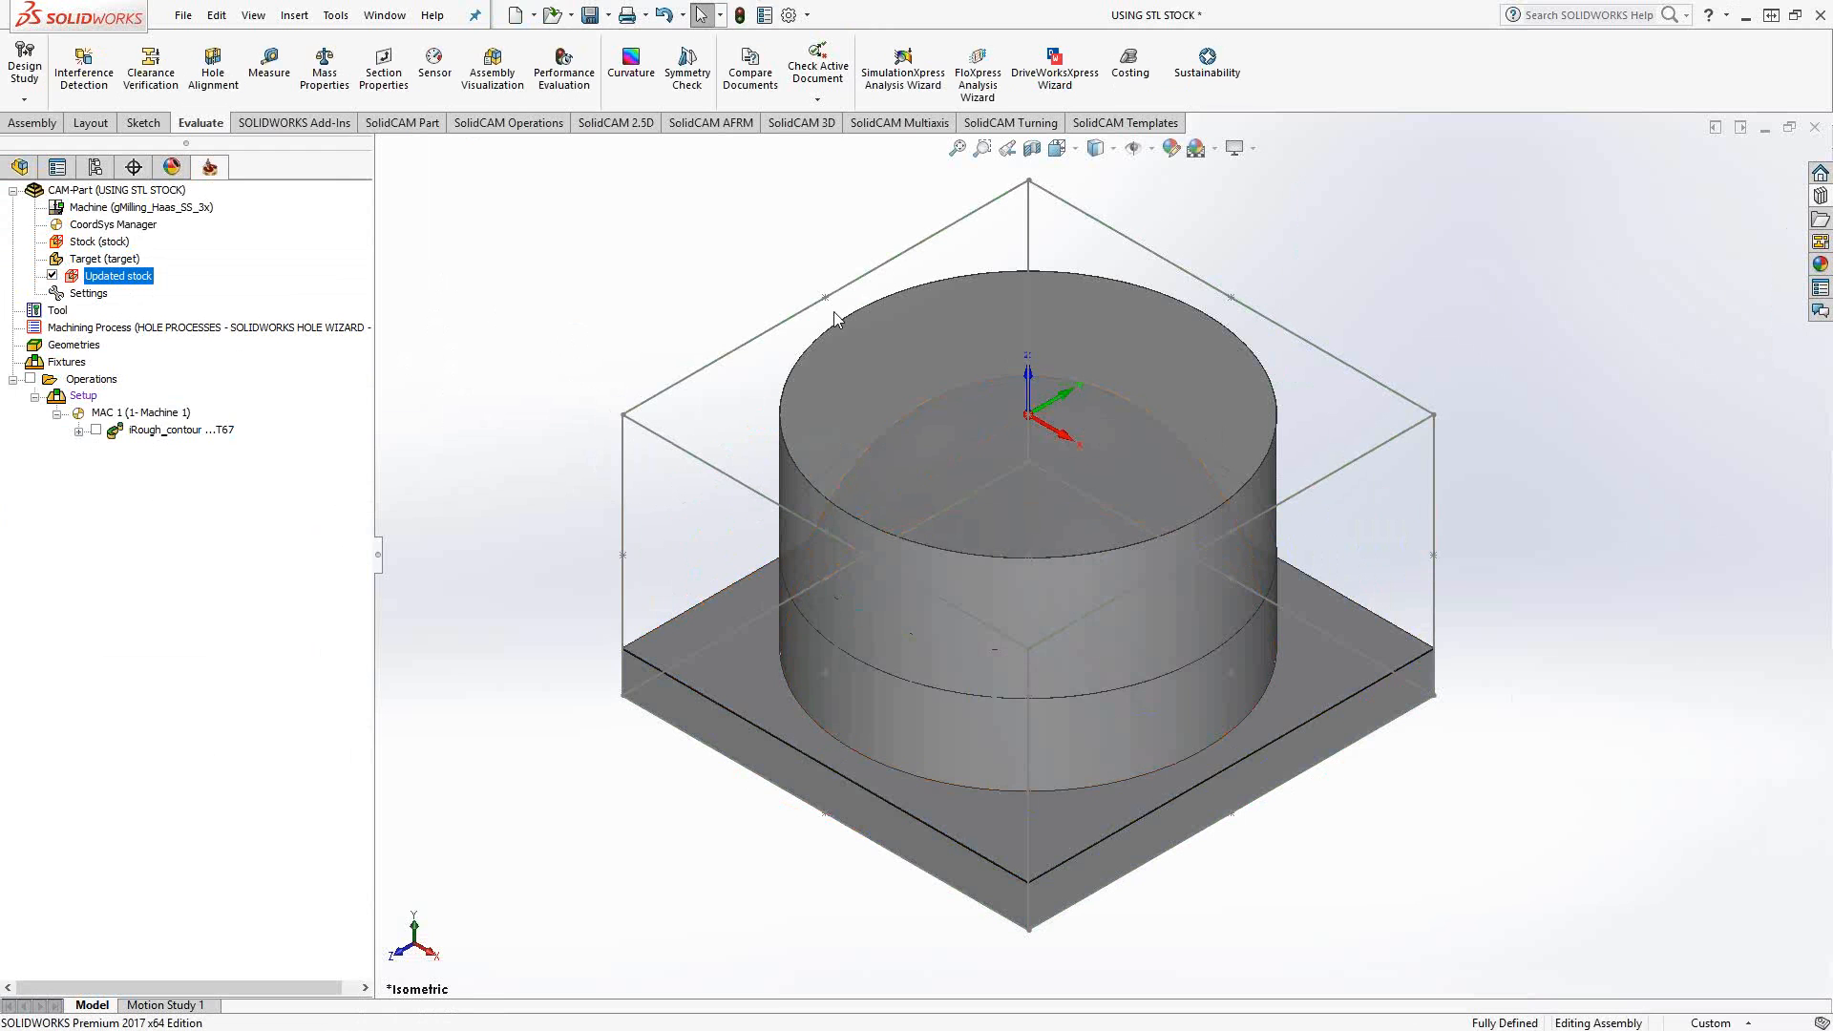
# Review the Machine 2 coordinate system data without changing it, and hide the updated stock
pyautogui.doubleClick(113, 226)
pyautogui.doubleClick(119, 324)
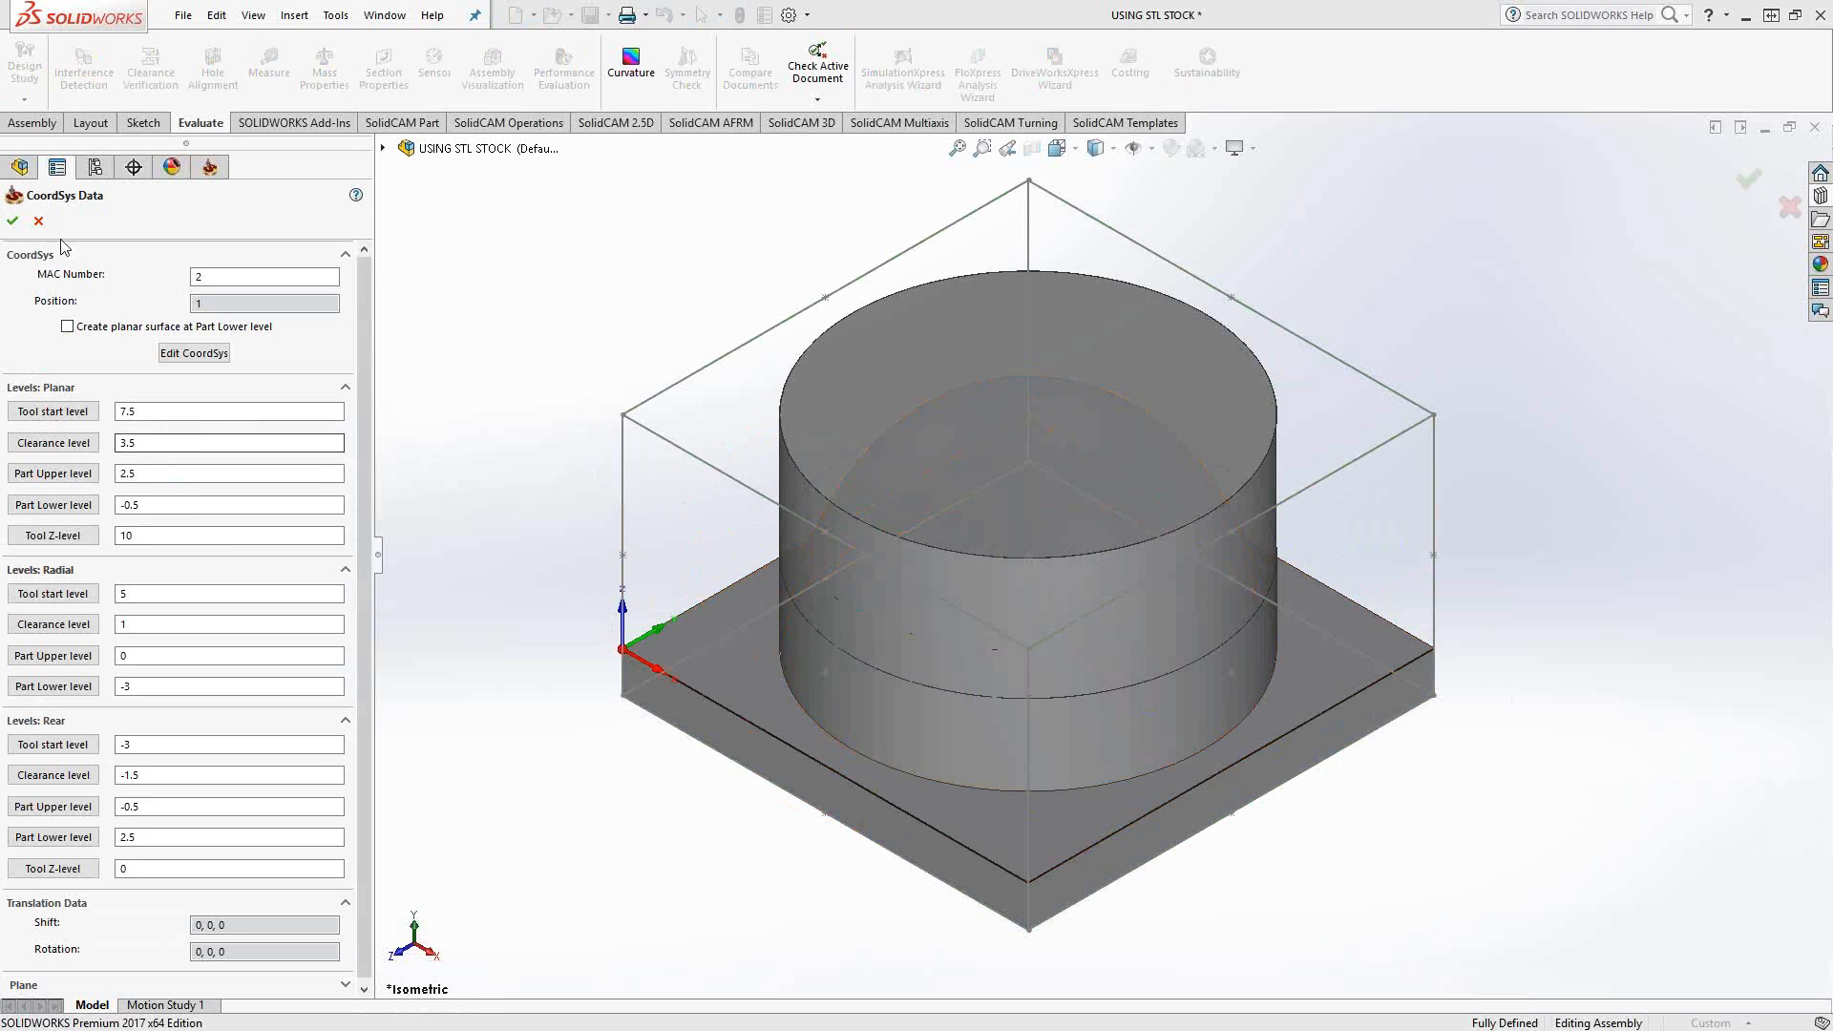
pyautogui.click(38, 220)
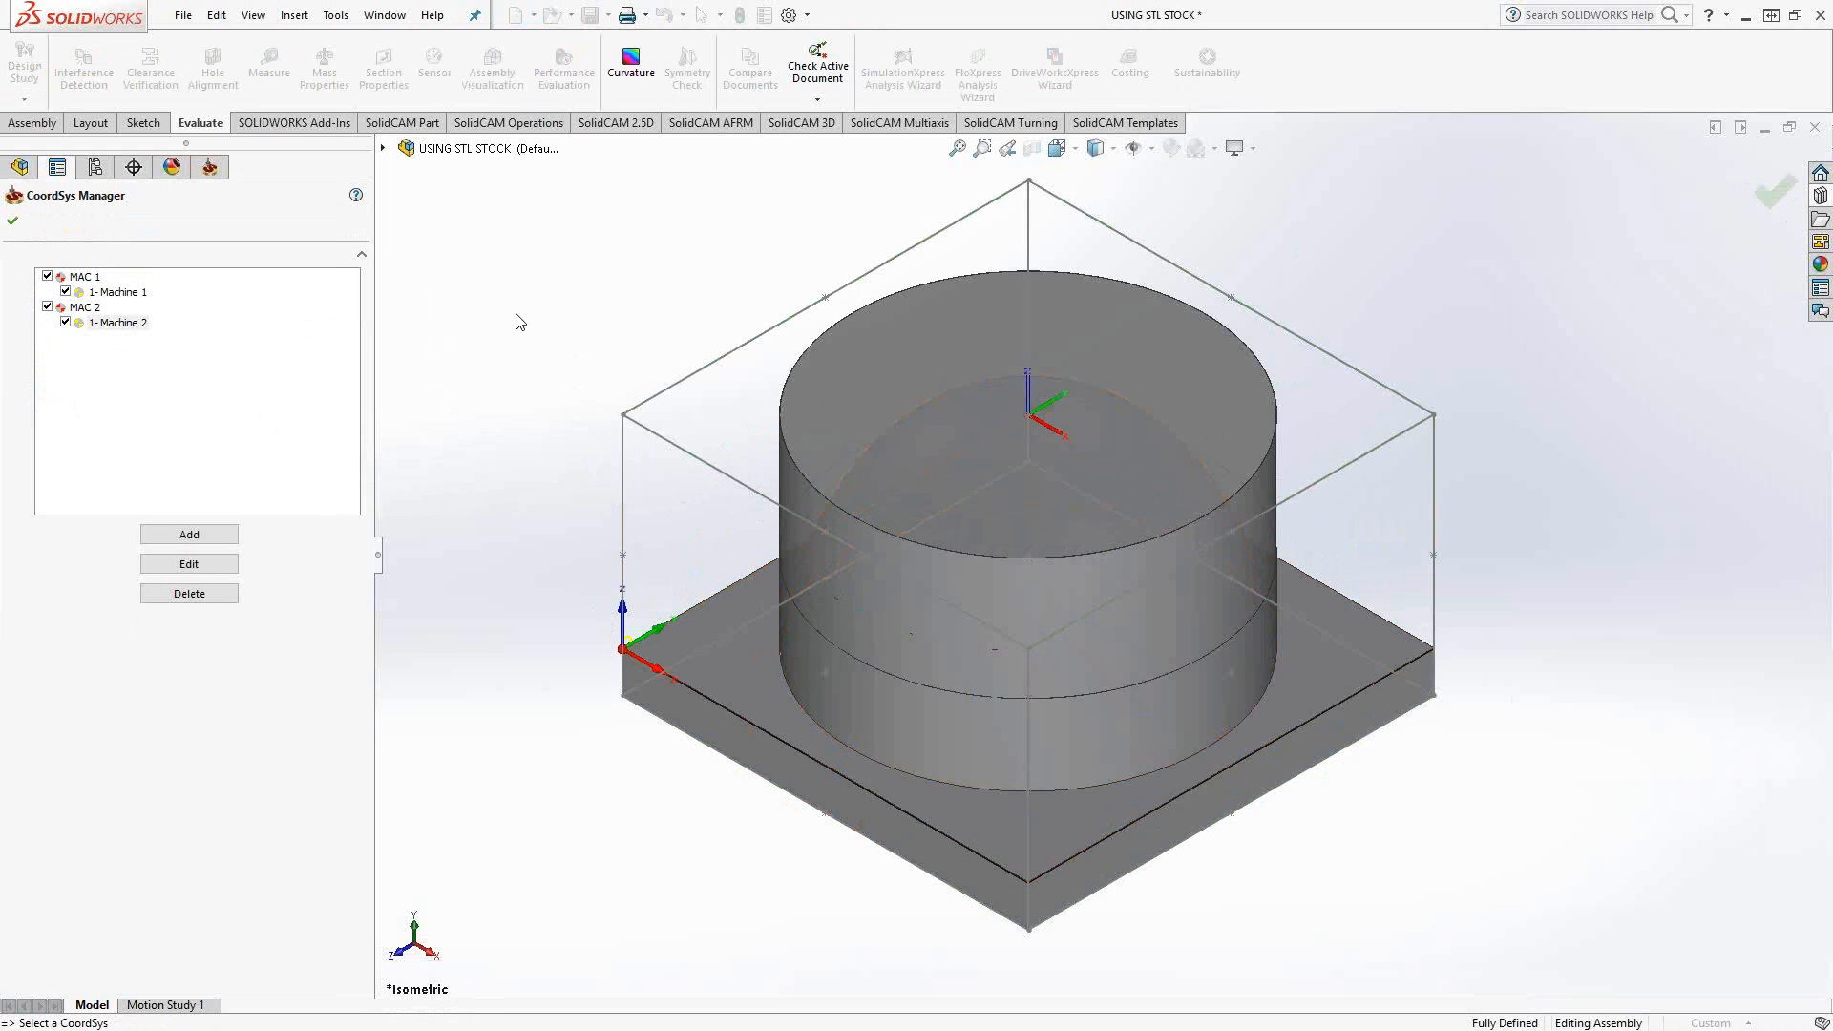
pyautogui.click(12, 221)
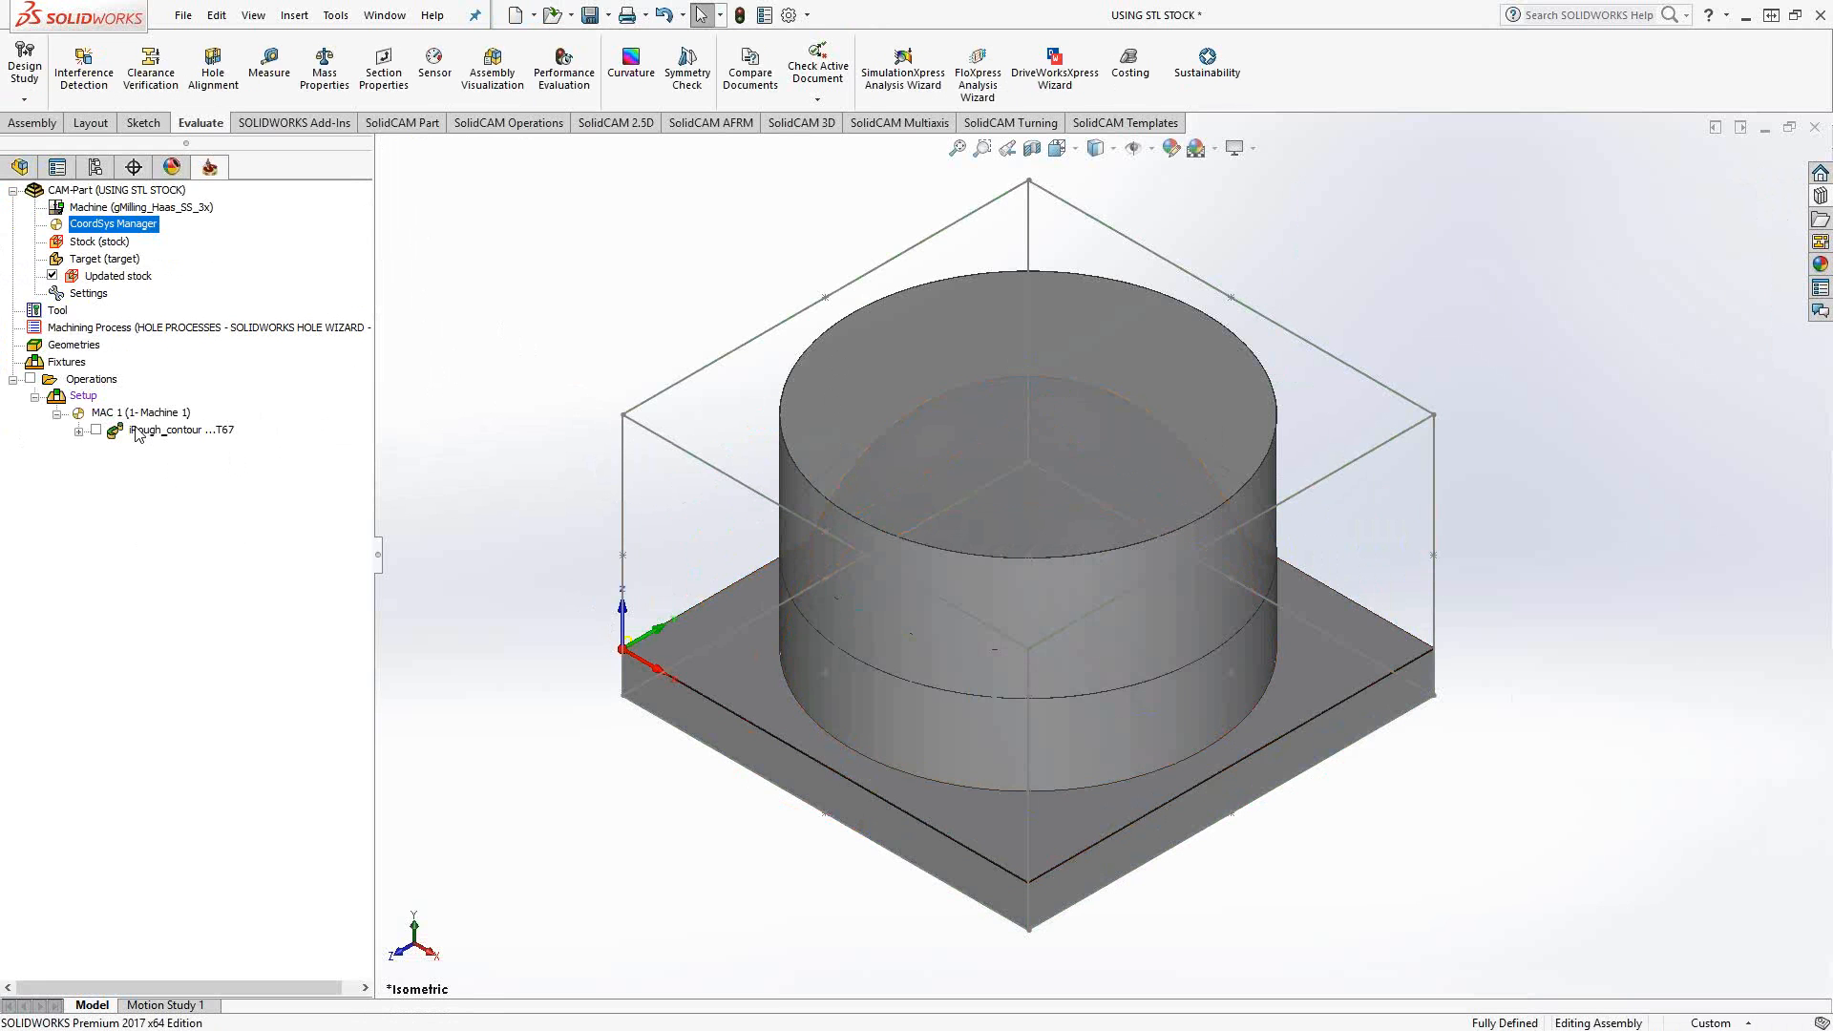
pyautogui.click(52, 276)
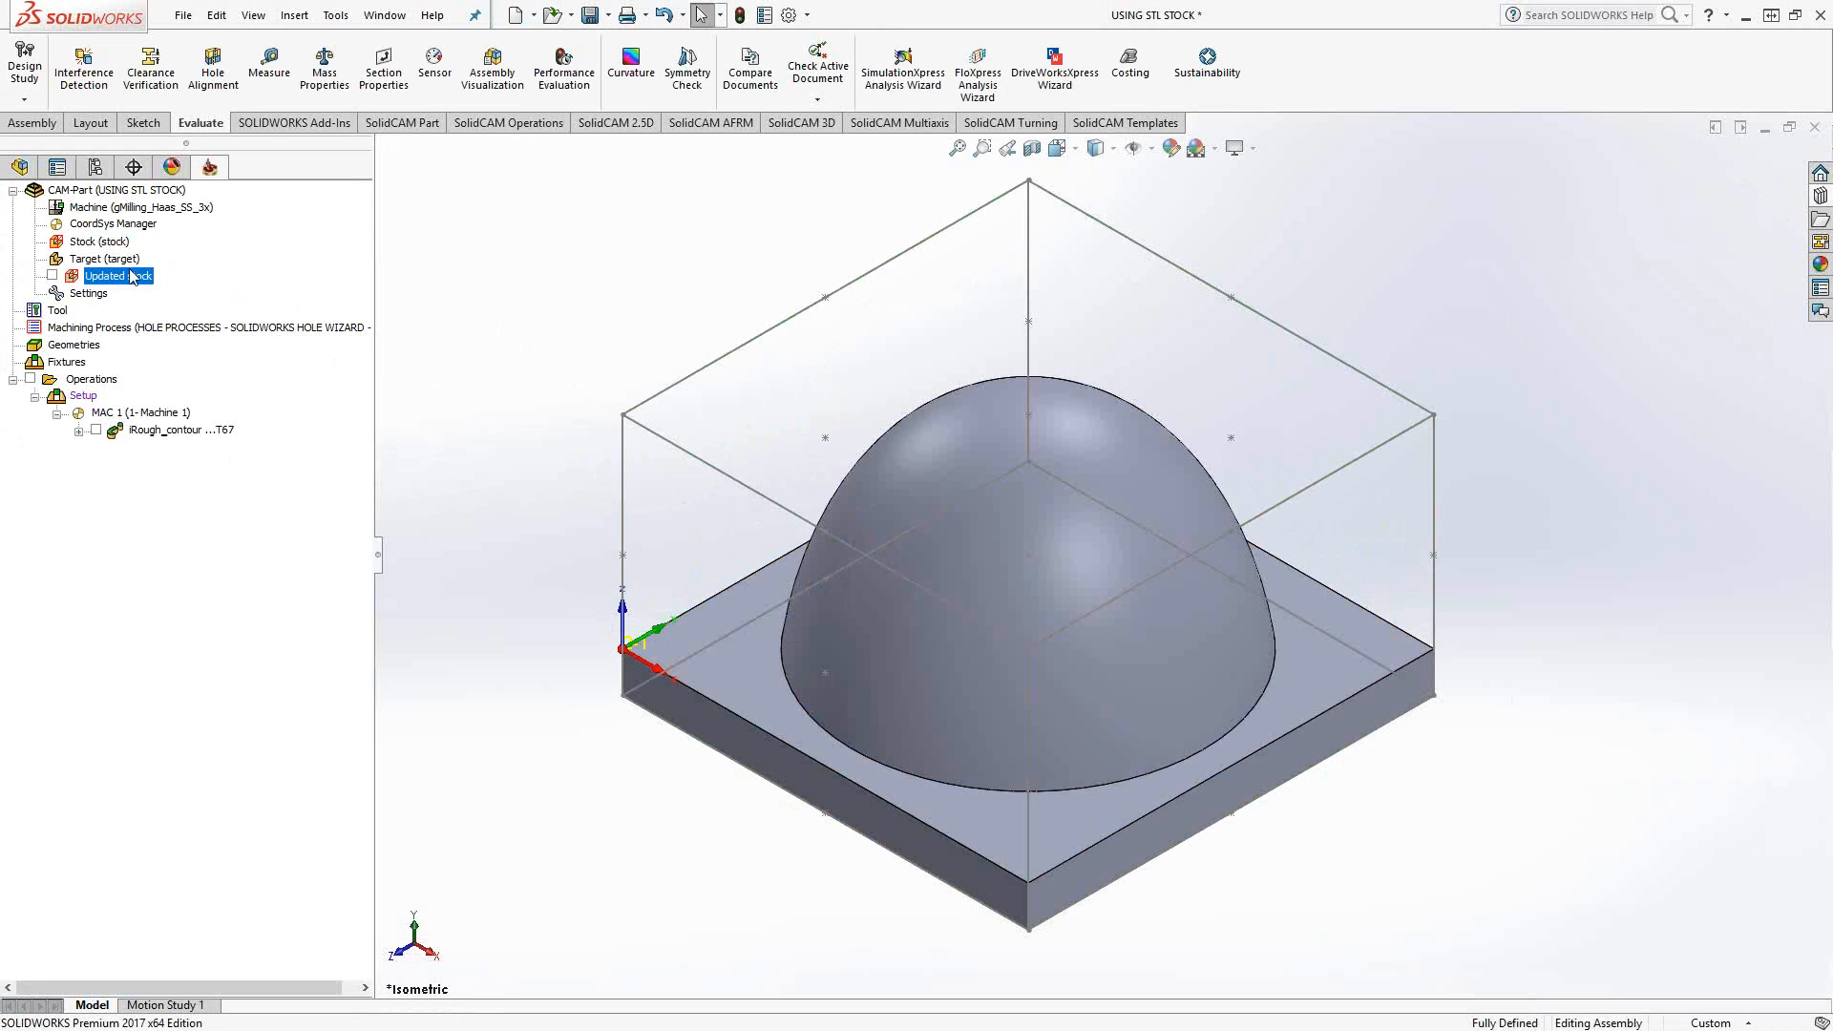
# Save the updated stock as an STL file named "stock for Machine 2" in E:\Training Materials\Trials\STL stock saving
pyautogui.rightClick(120, 276)
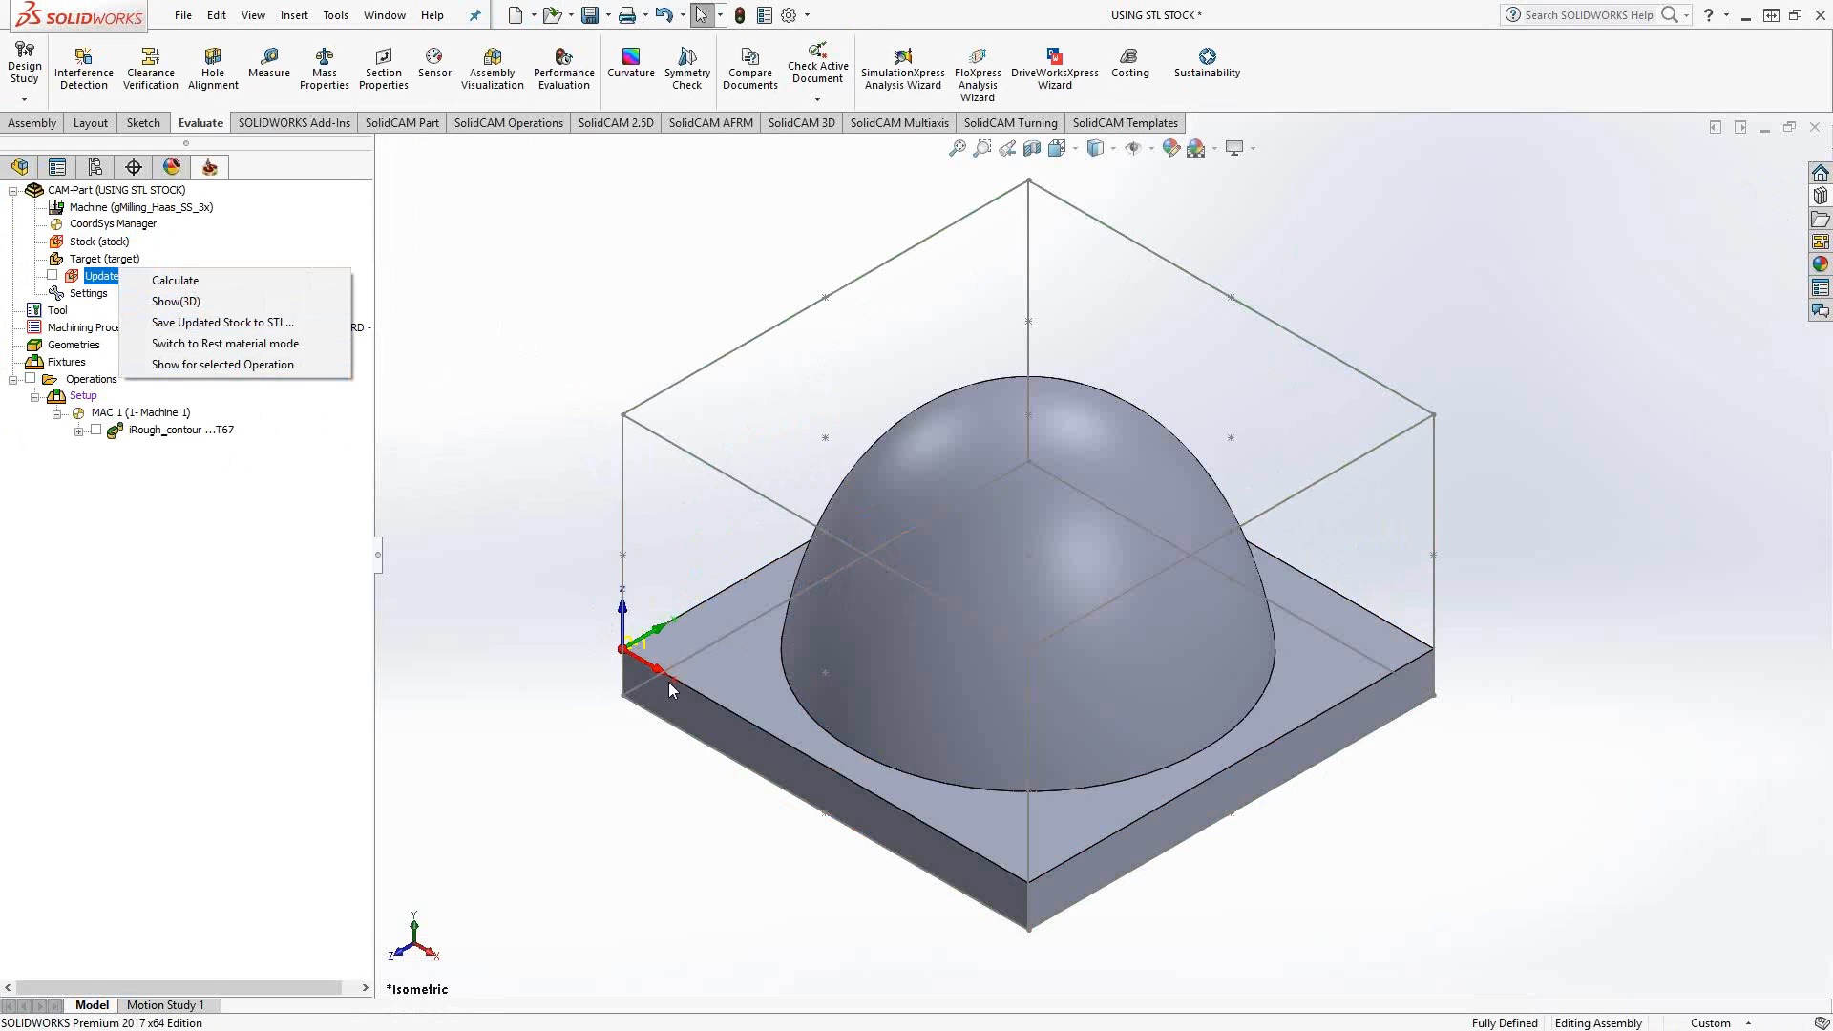
pyautogui.click(199, 324)
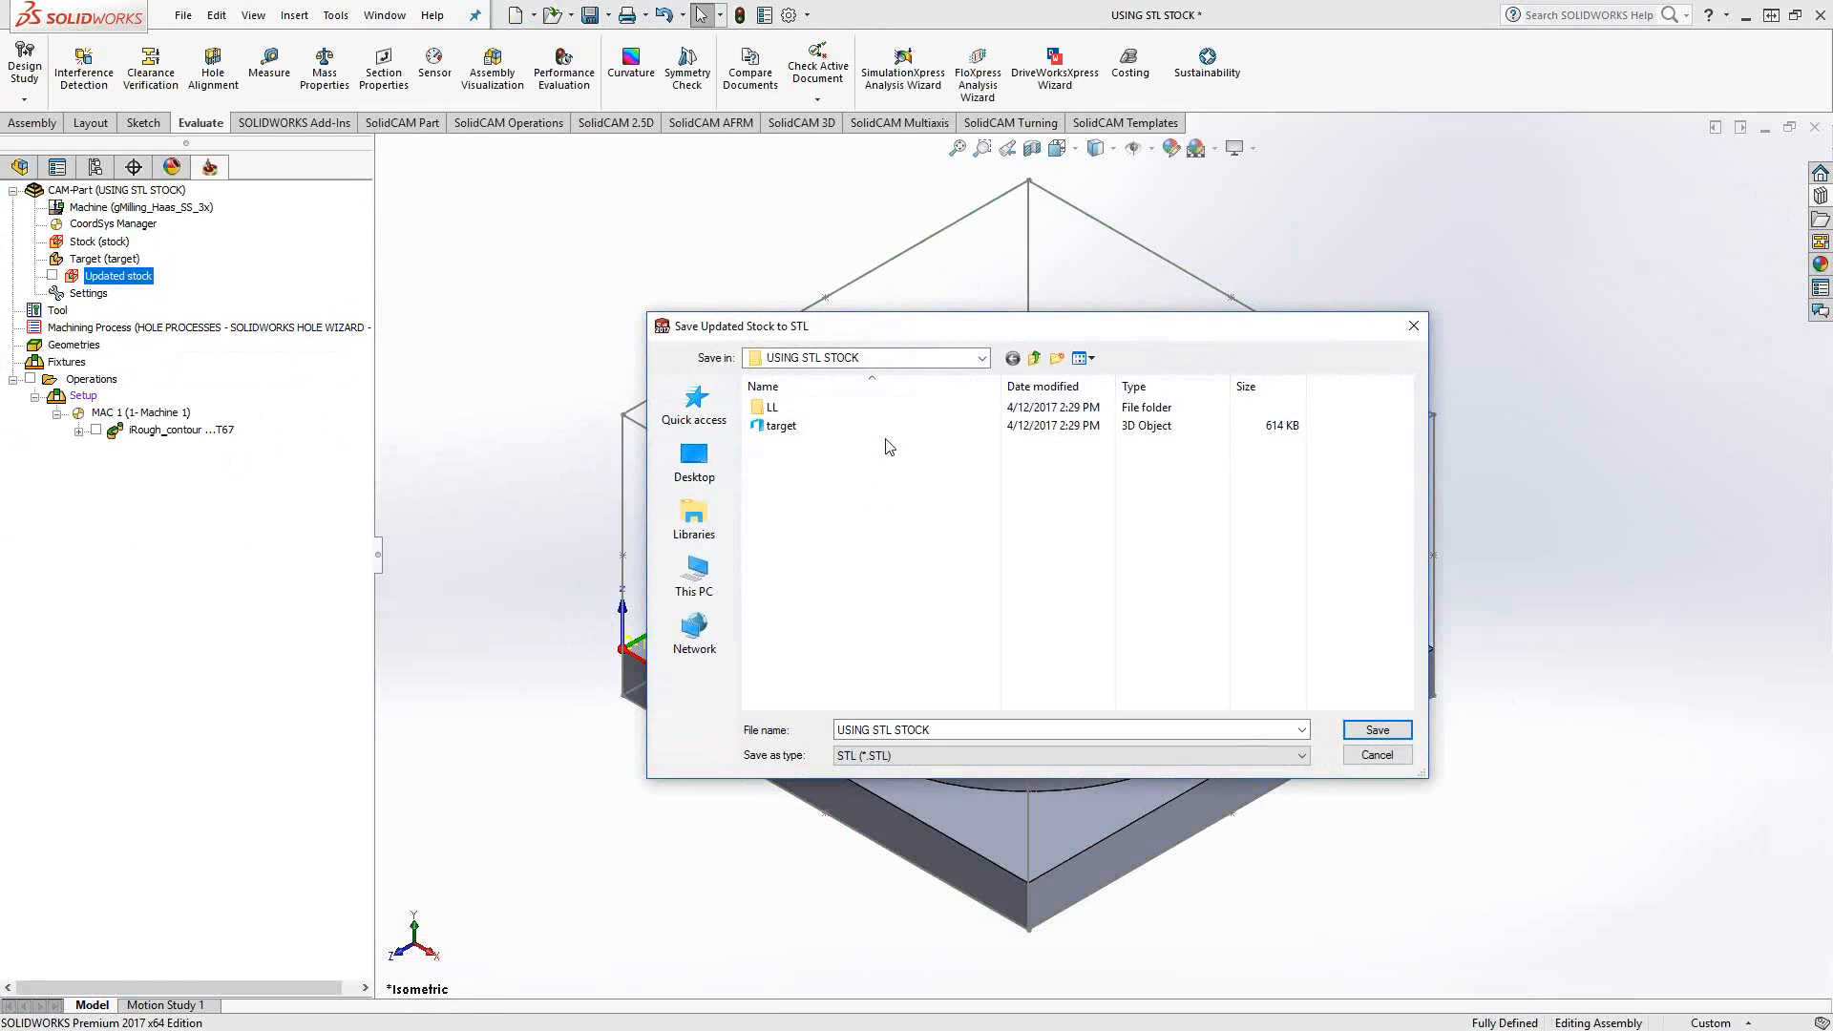
pyautogui.click(716, 589)
pyautogui.doubleClick(864, 597)
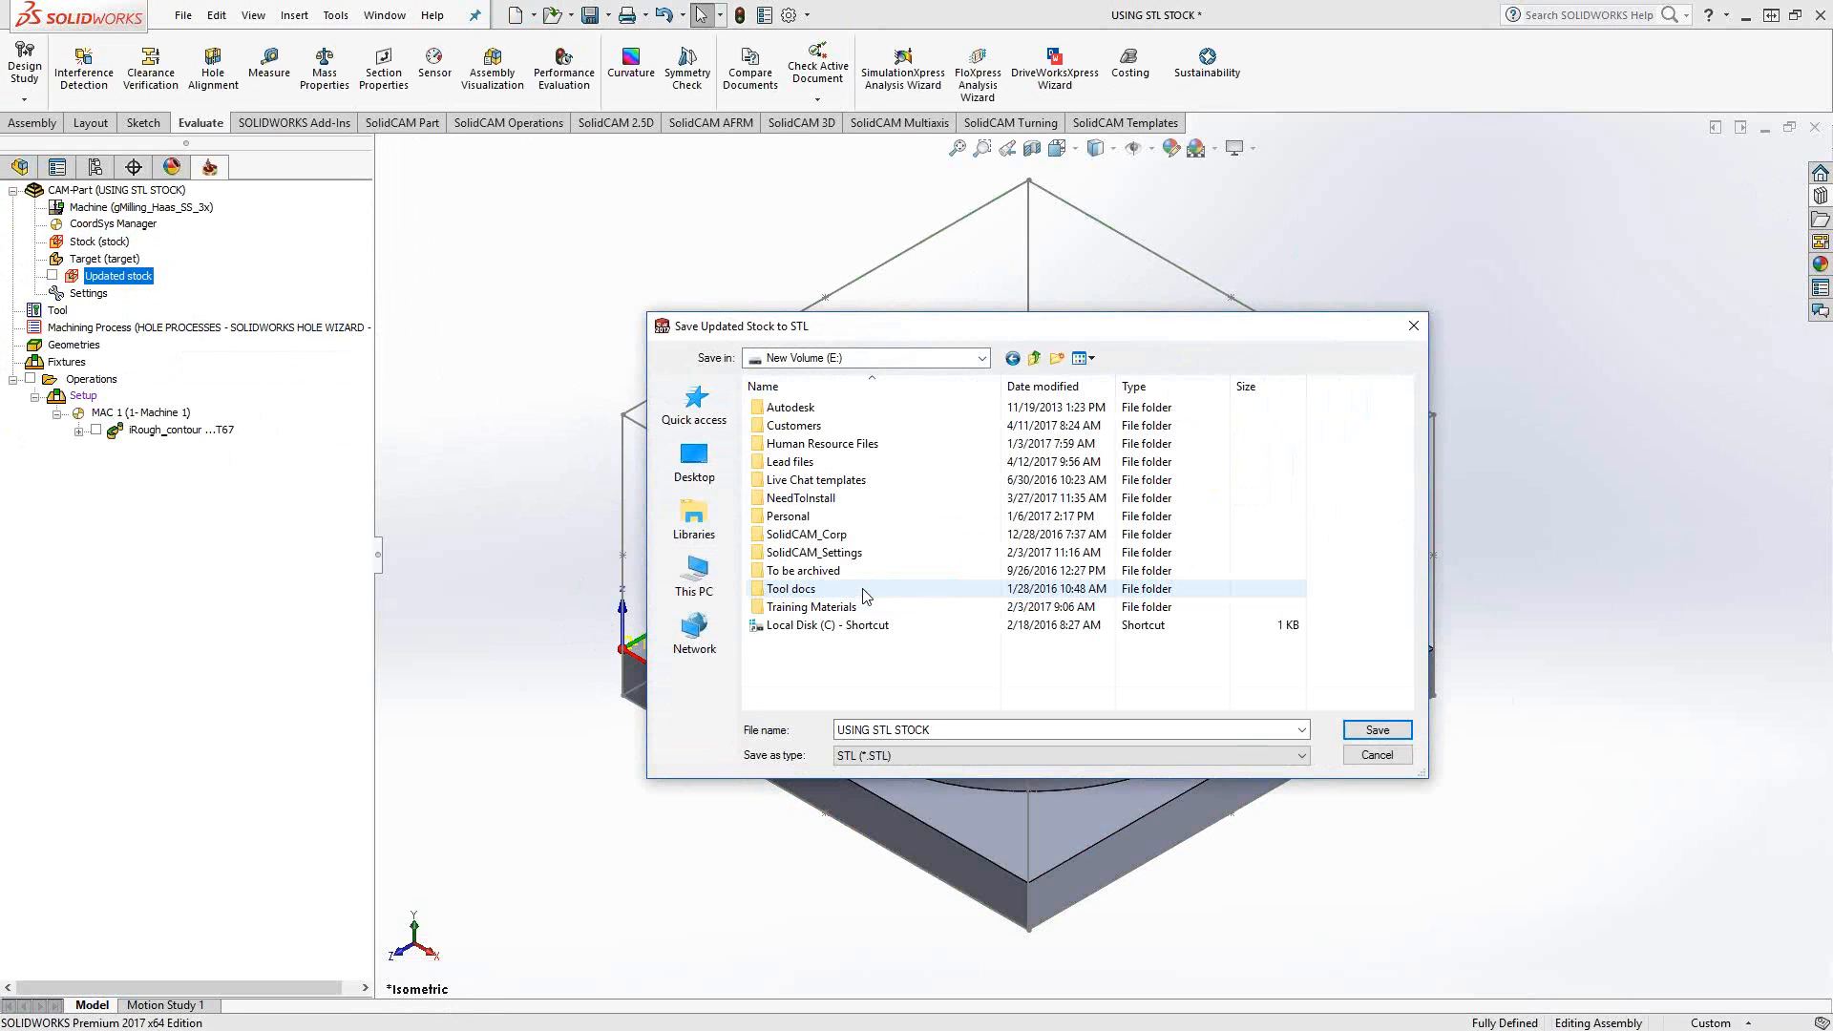
pyautogui.doubleClick(811, 606)
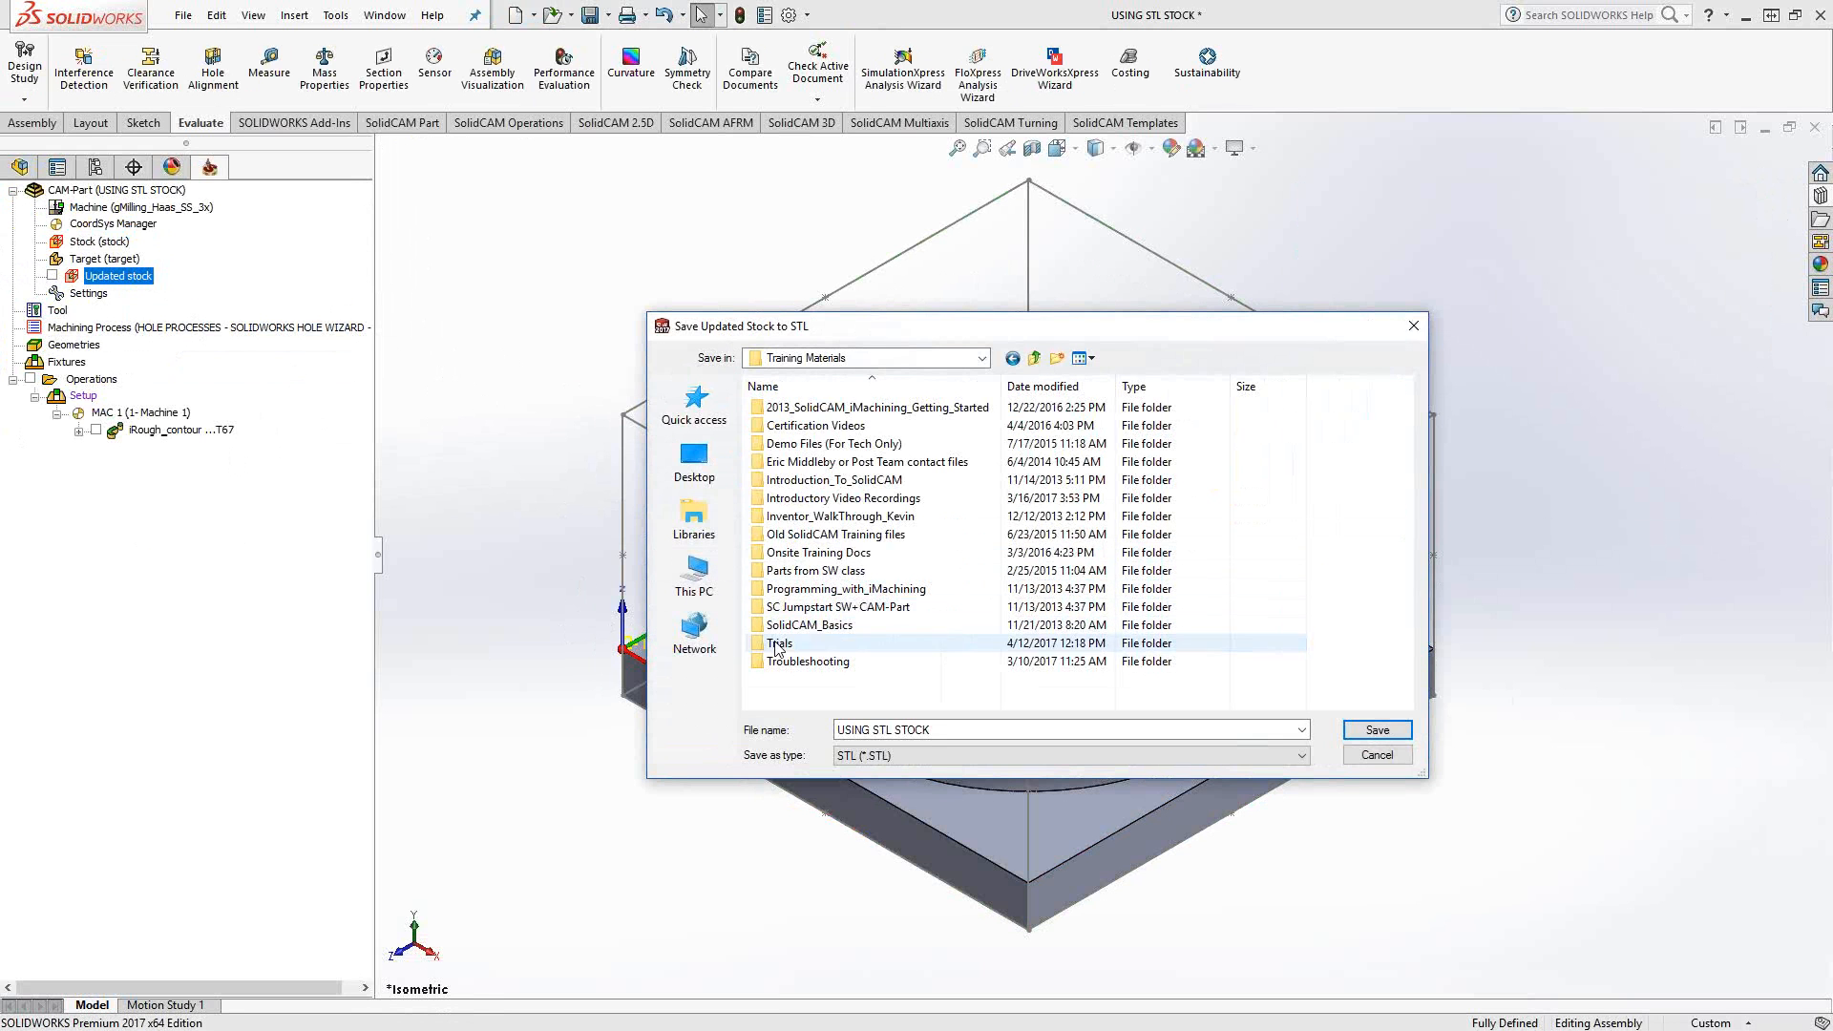
pyautogui.doubleClick(806, 642)
pyautogui.doubleClick(807, 408)
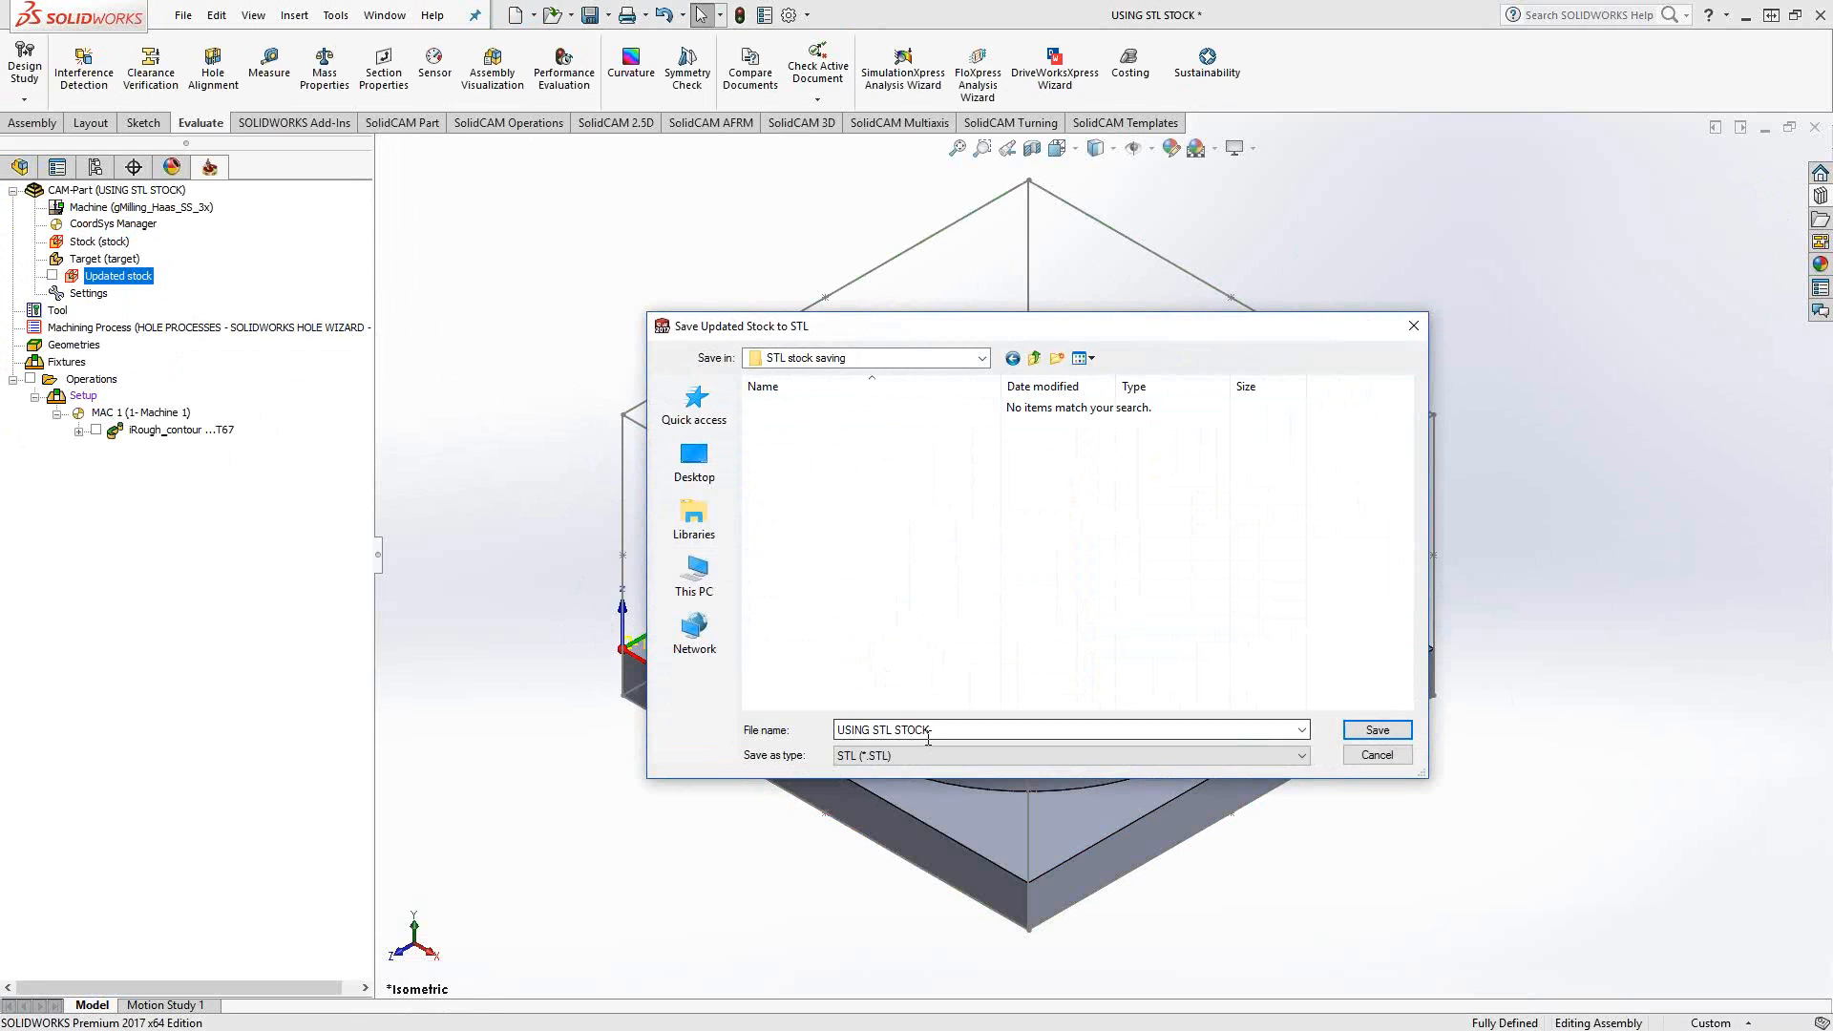
pyautogui.write('st')
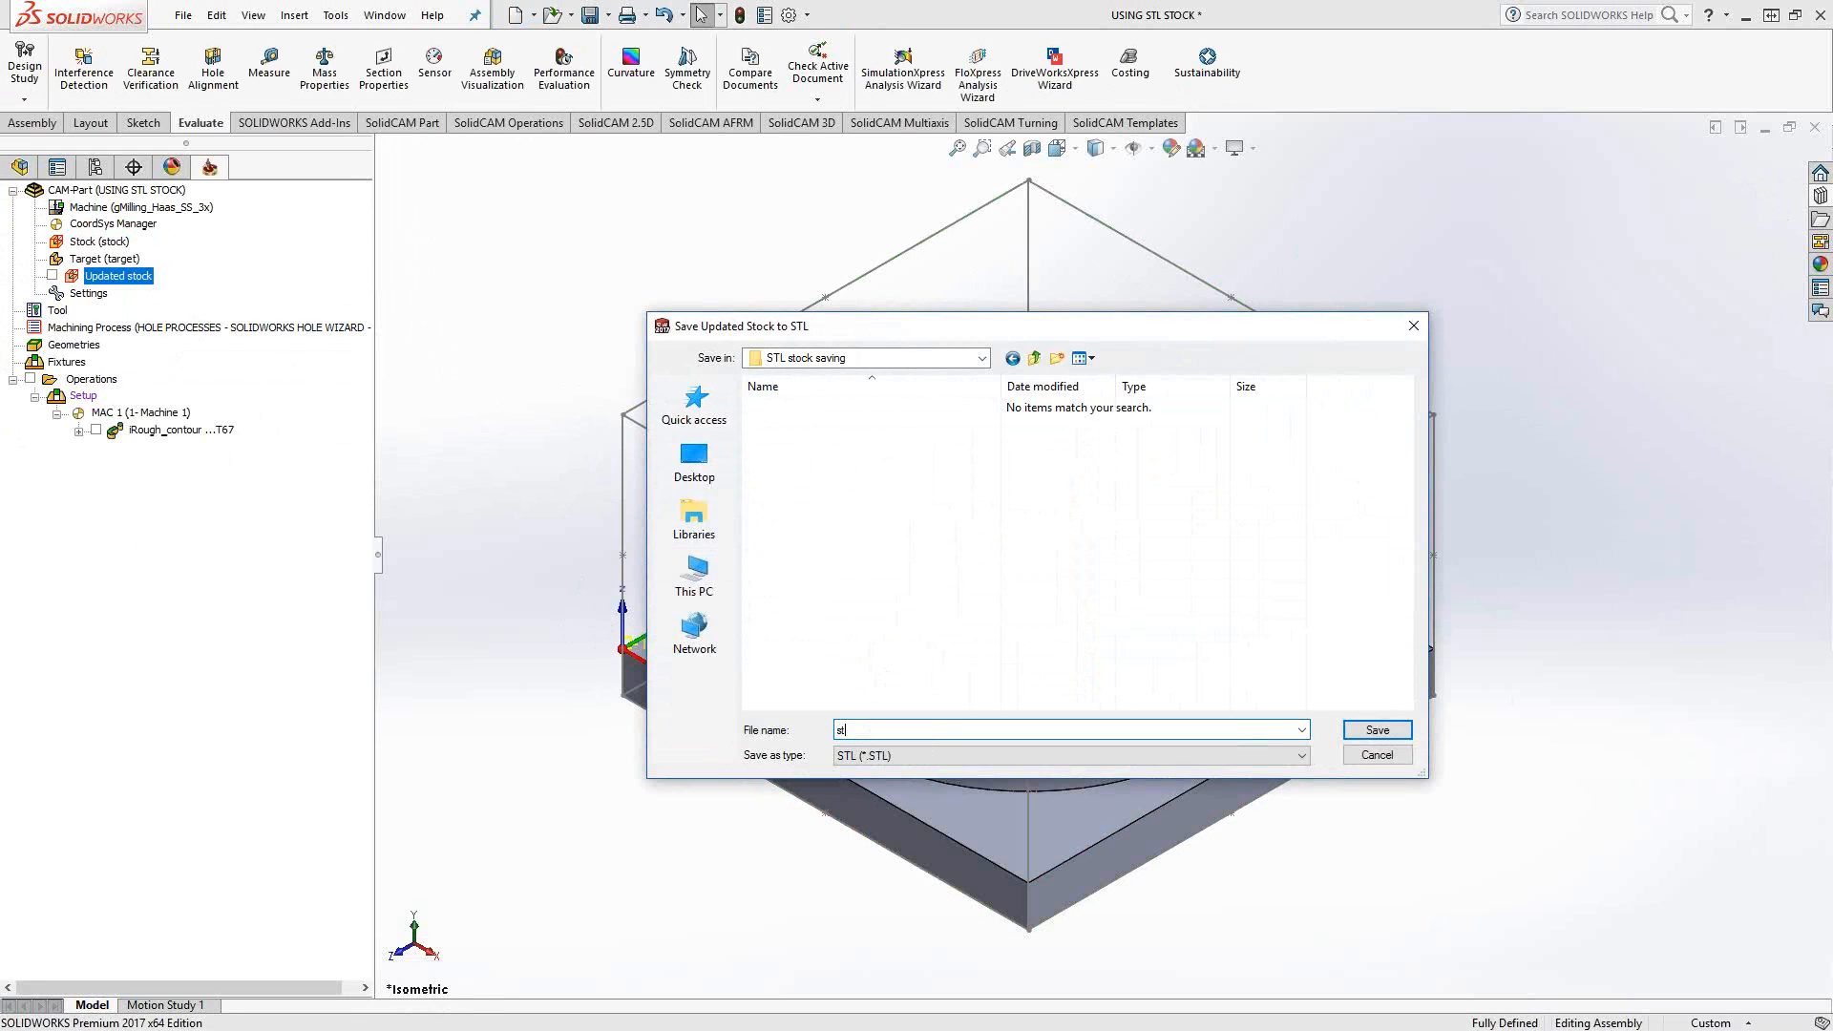
pyautogui.write('ock for Machine 2')
pyautogui.press('Return')
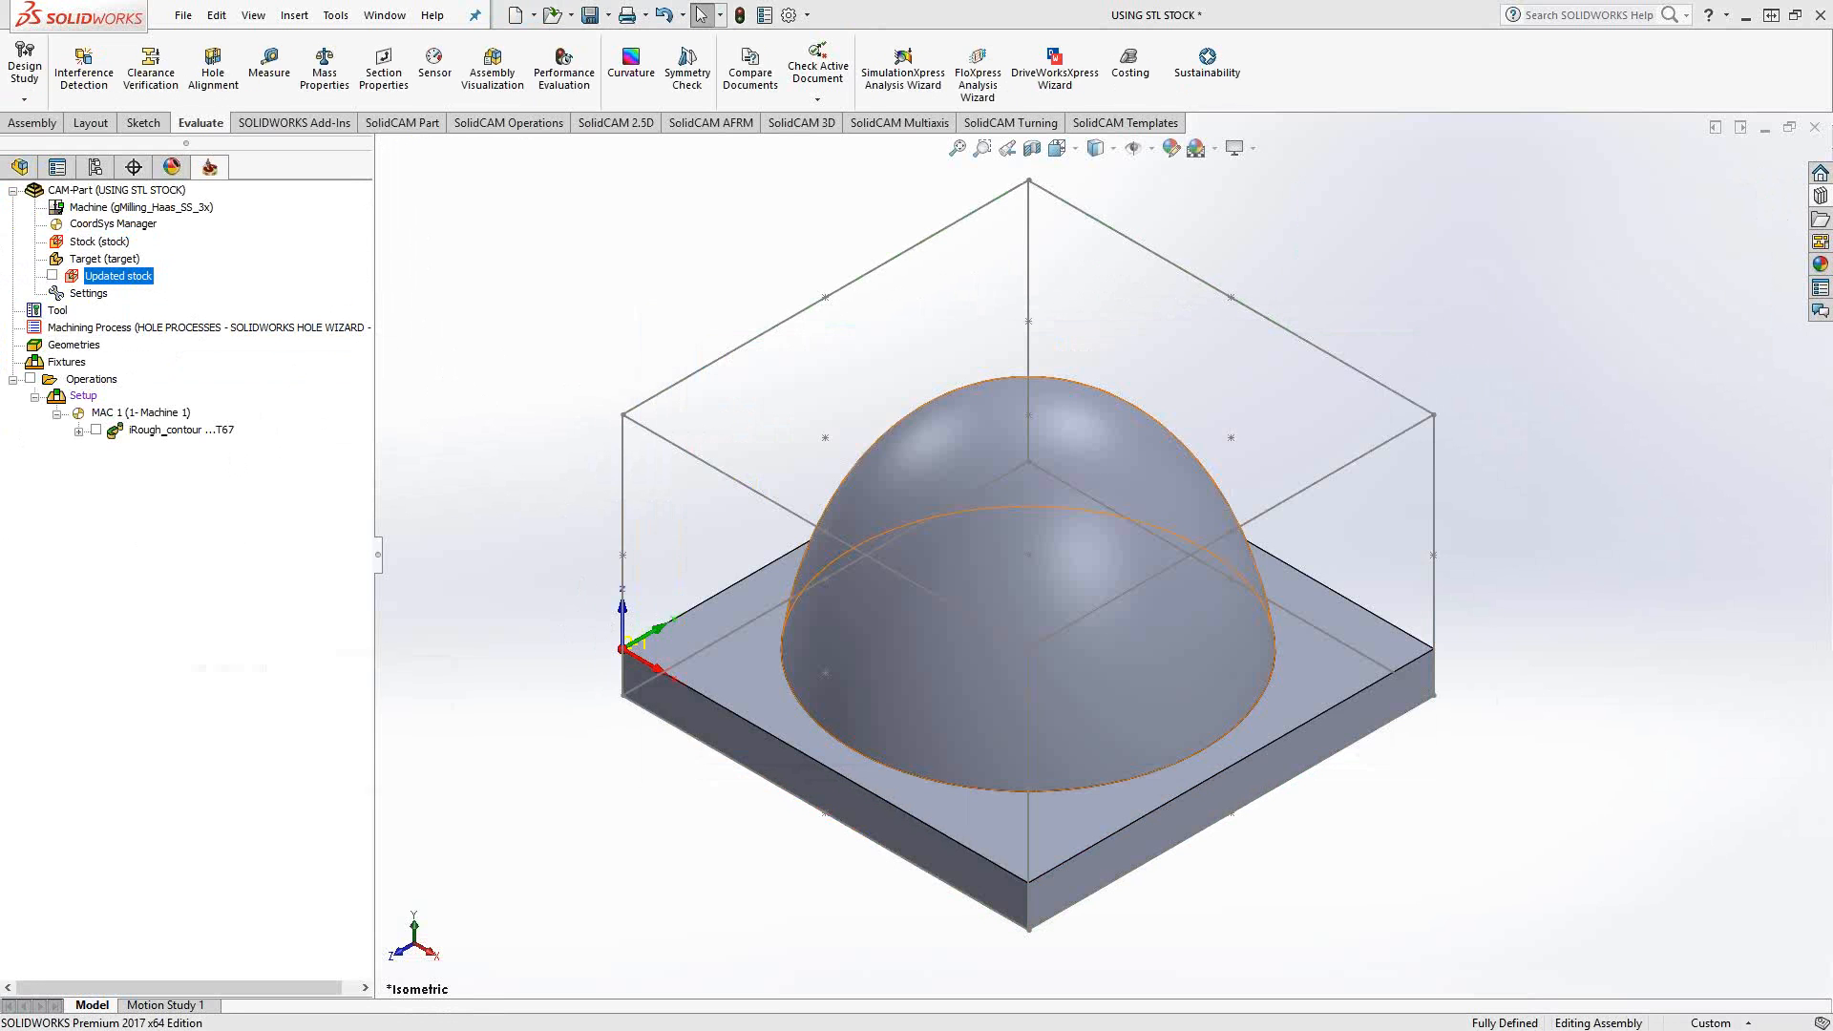
pyautogui.press('Return')
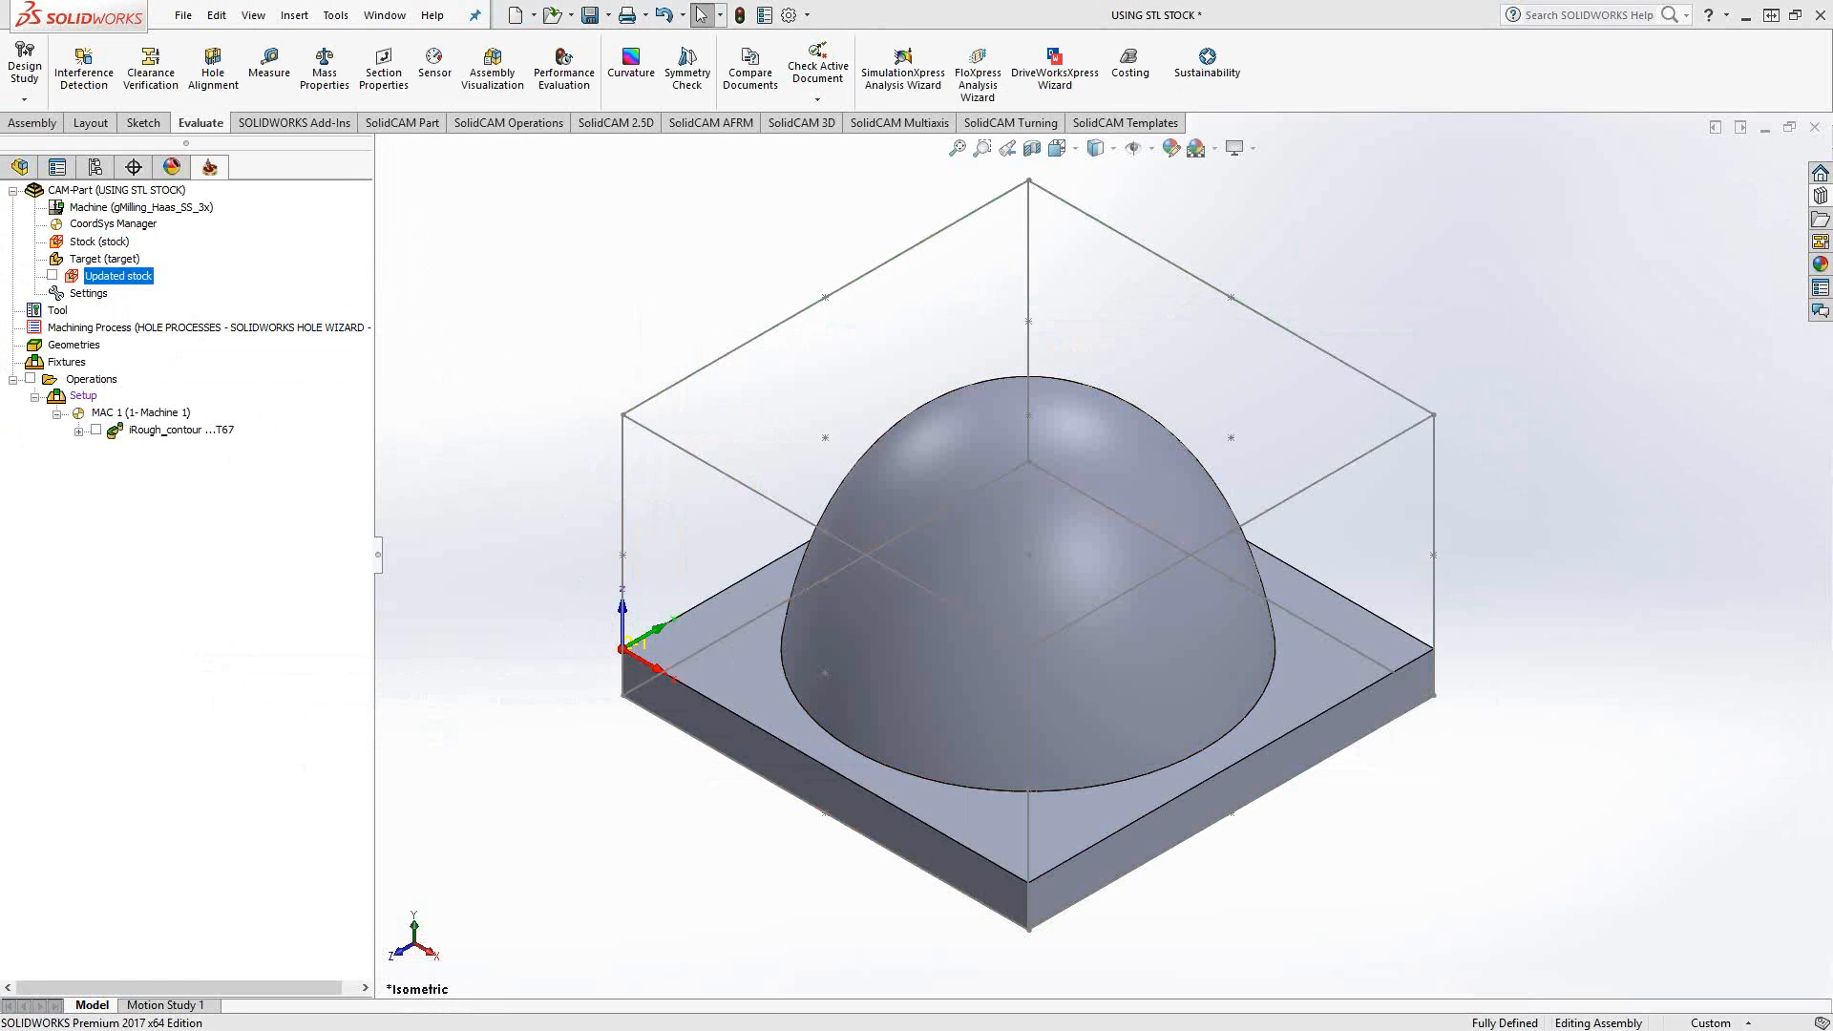
# Close the current CAM-Part and open the recent model Using STL Stock.SLDPRT
pyautogui.rightClick(96, 187)
pyautogui.click(176, 286)
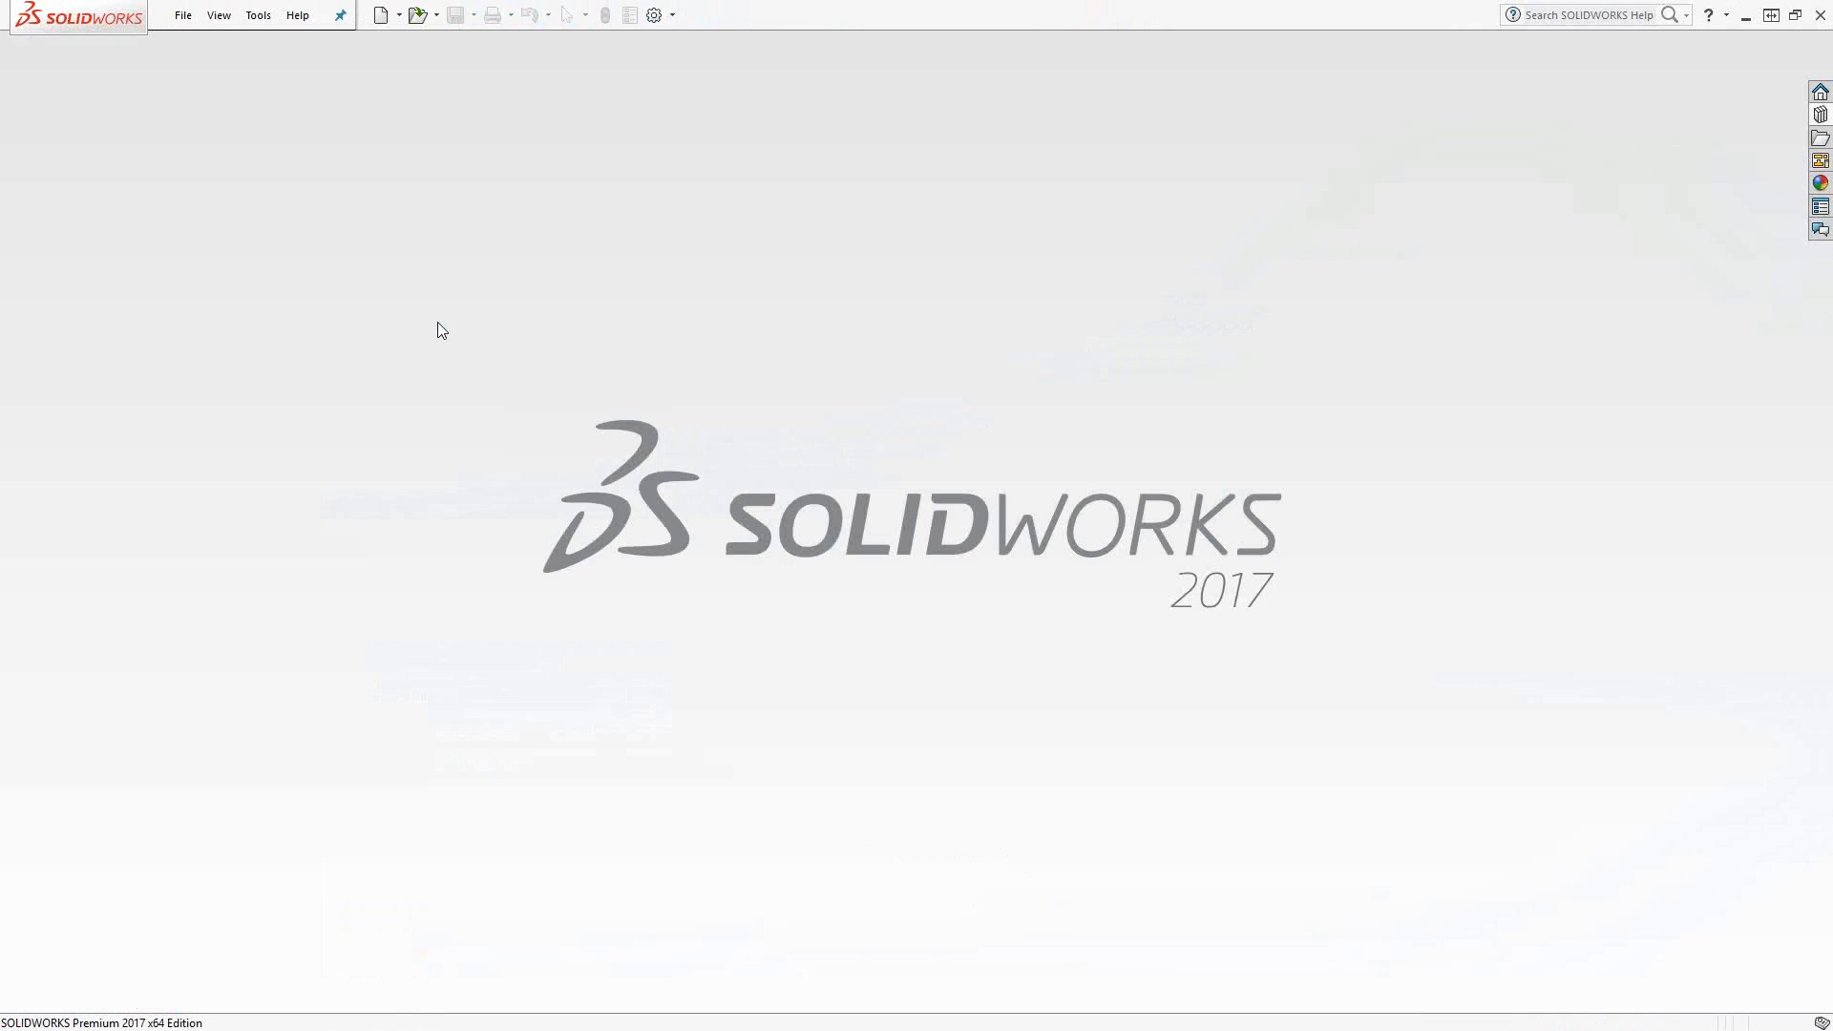
pyautogui.click(185, 16)
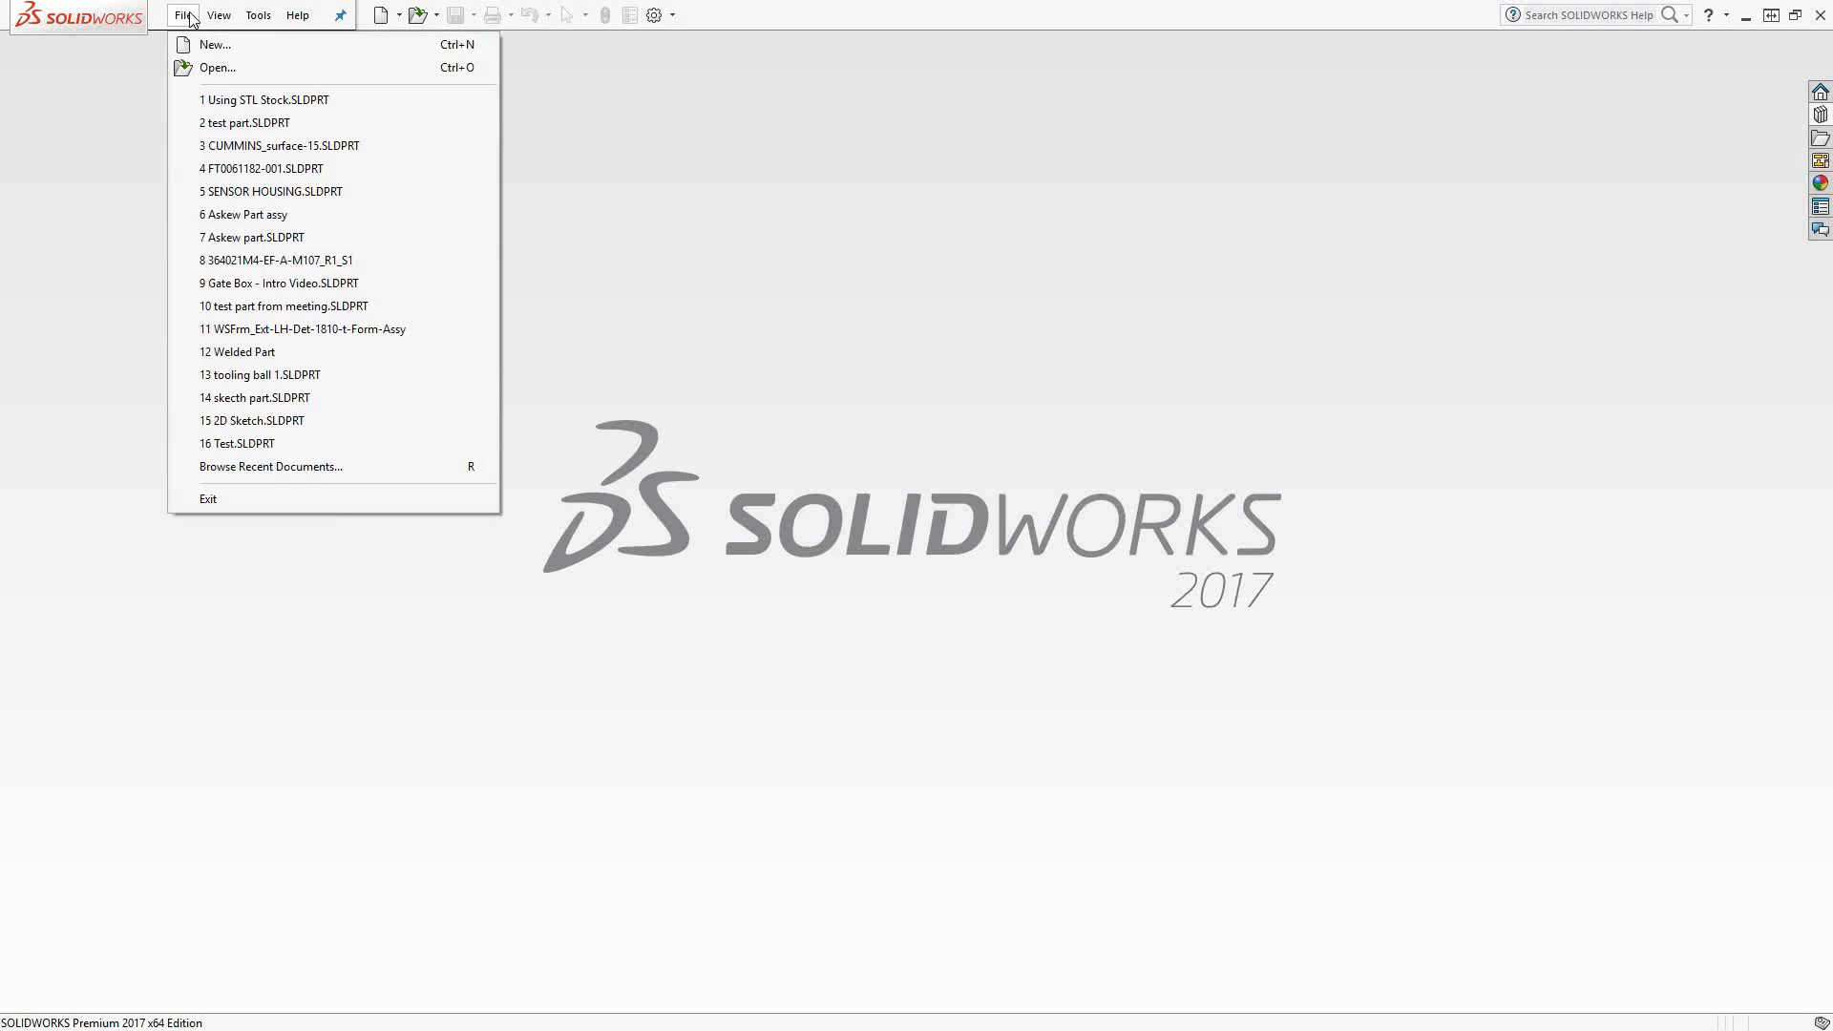
pyautogui.click(207, 101)
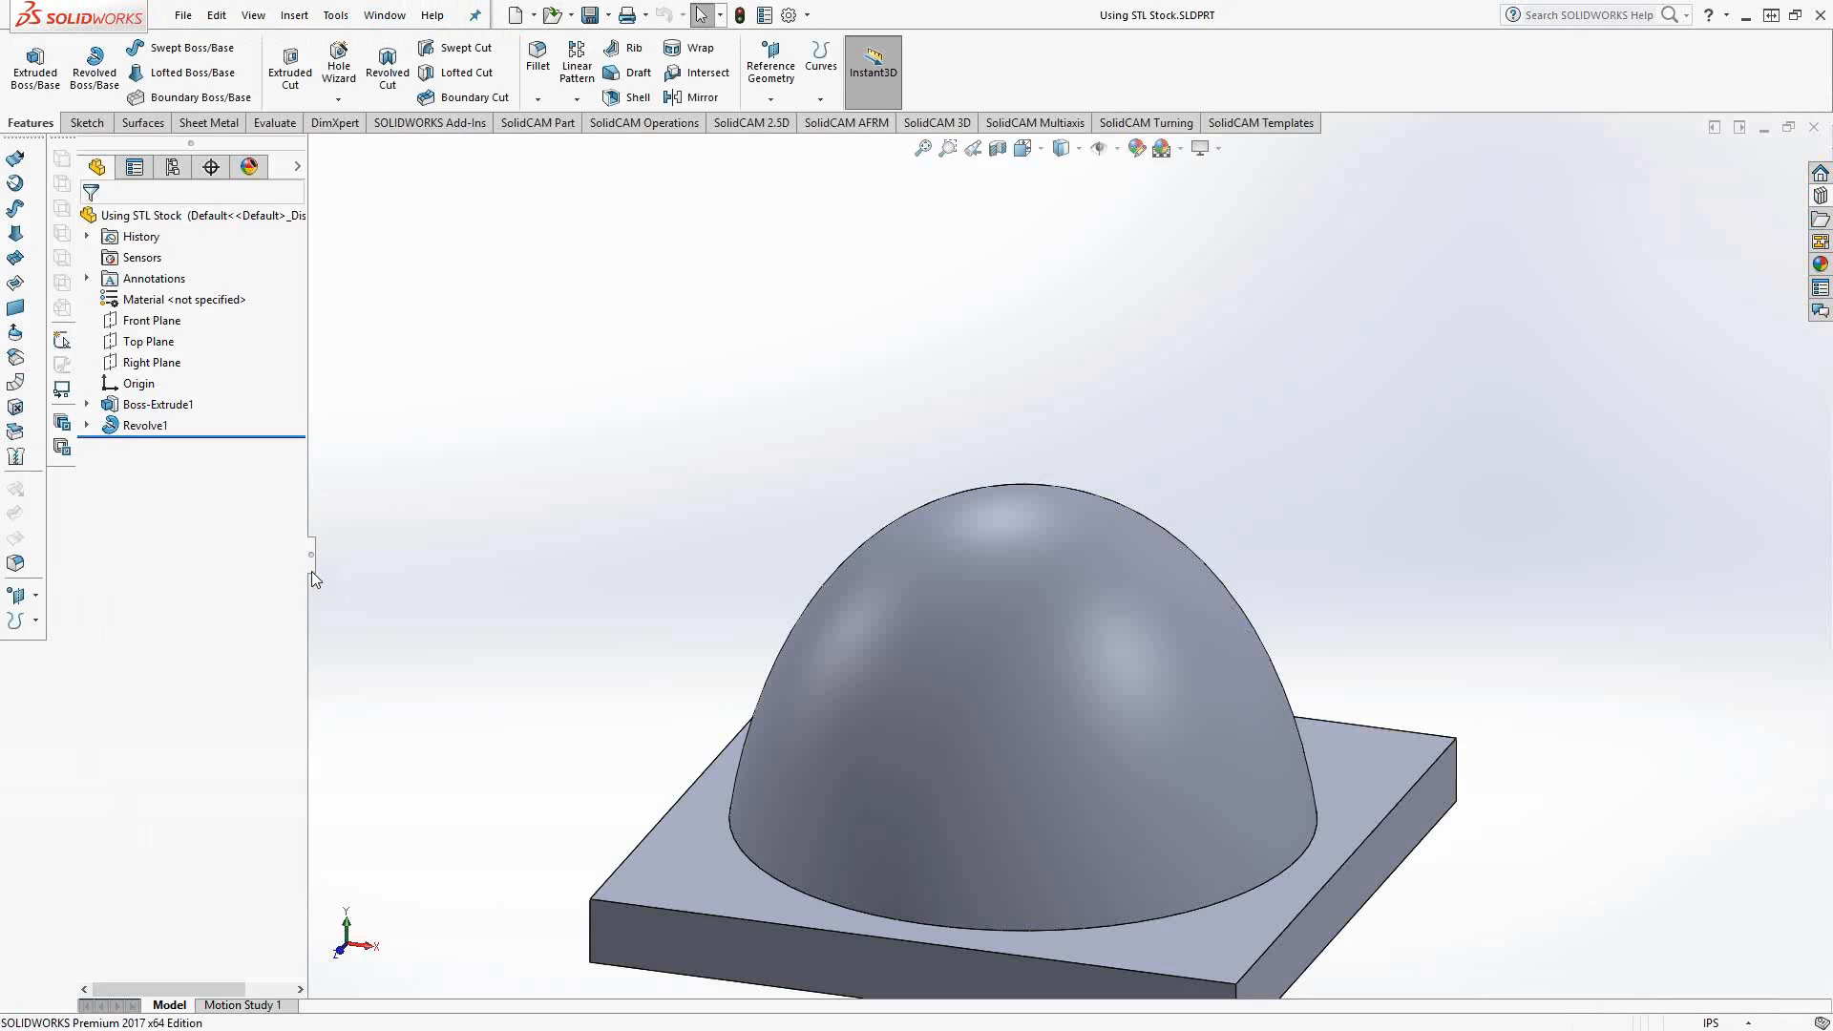
# Create a new SolidCAM milling part from the model, named machine2
pyautogui.click(335, 15)
pyautogui.moveTo(439, 89)
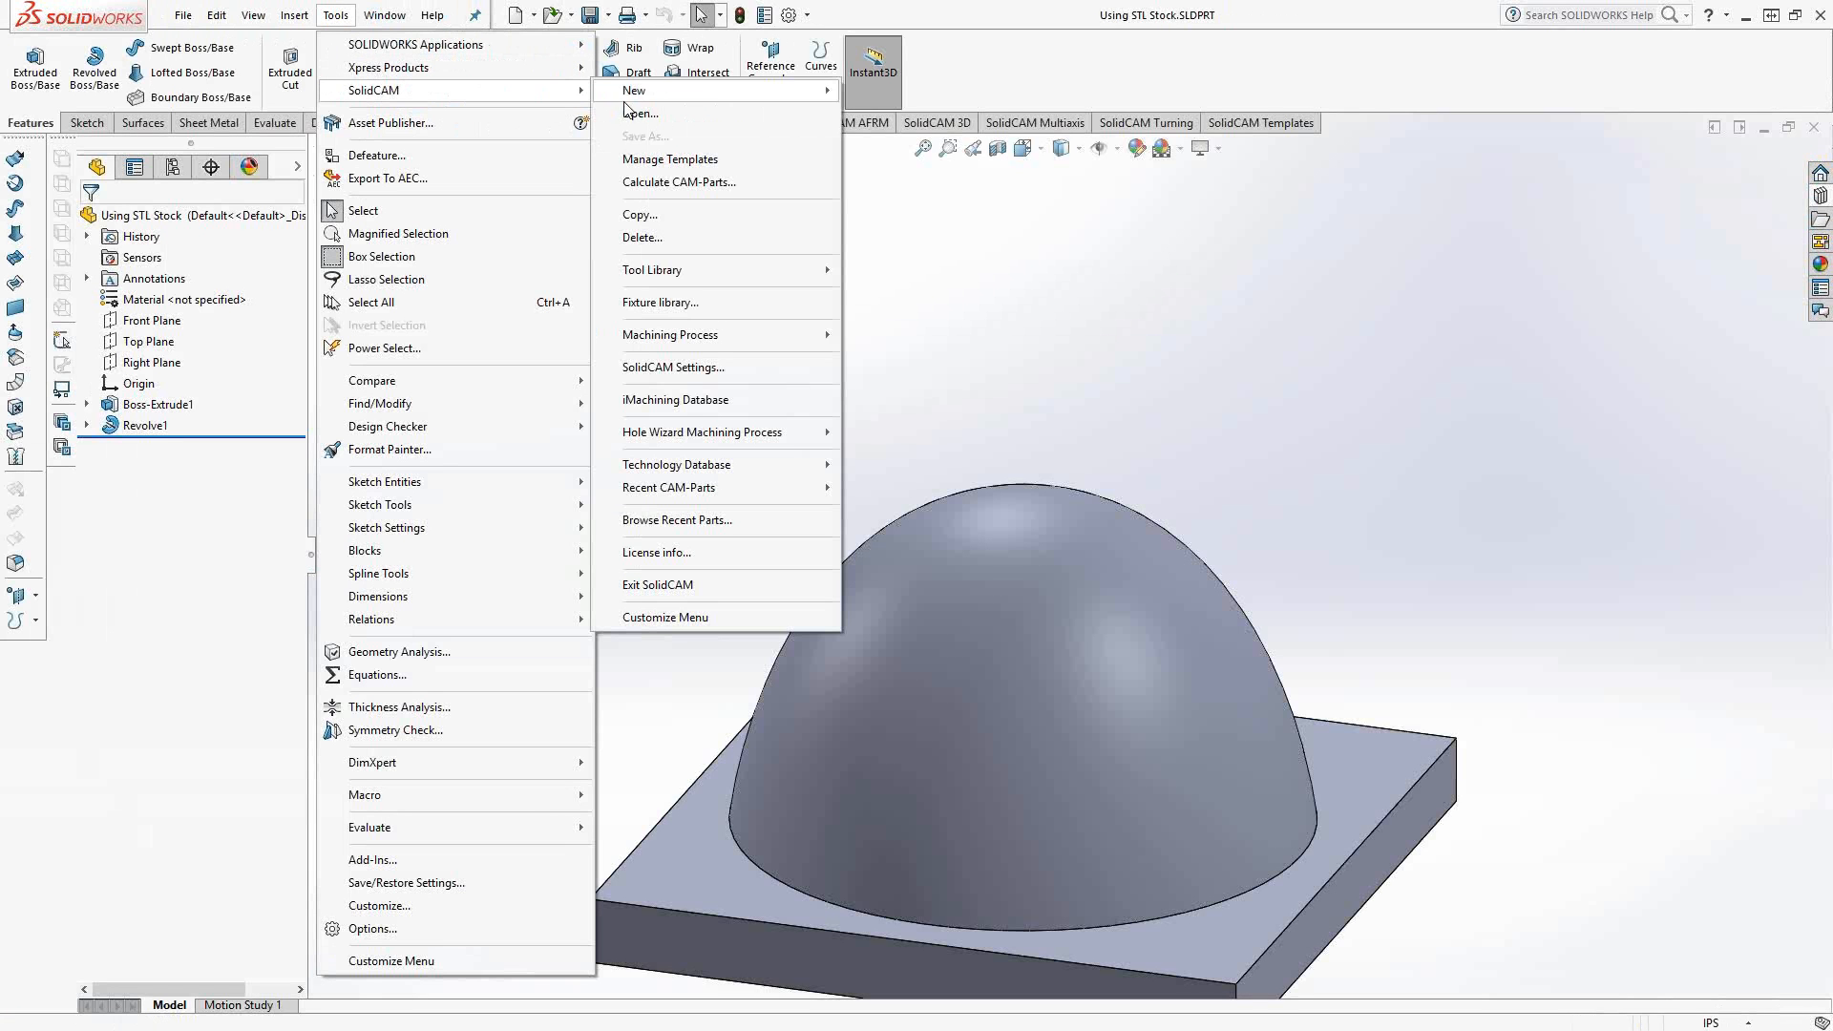
pyautogui.moveTo(650, 100)
pyautogui.click(884, 91)
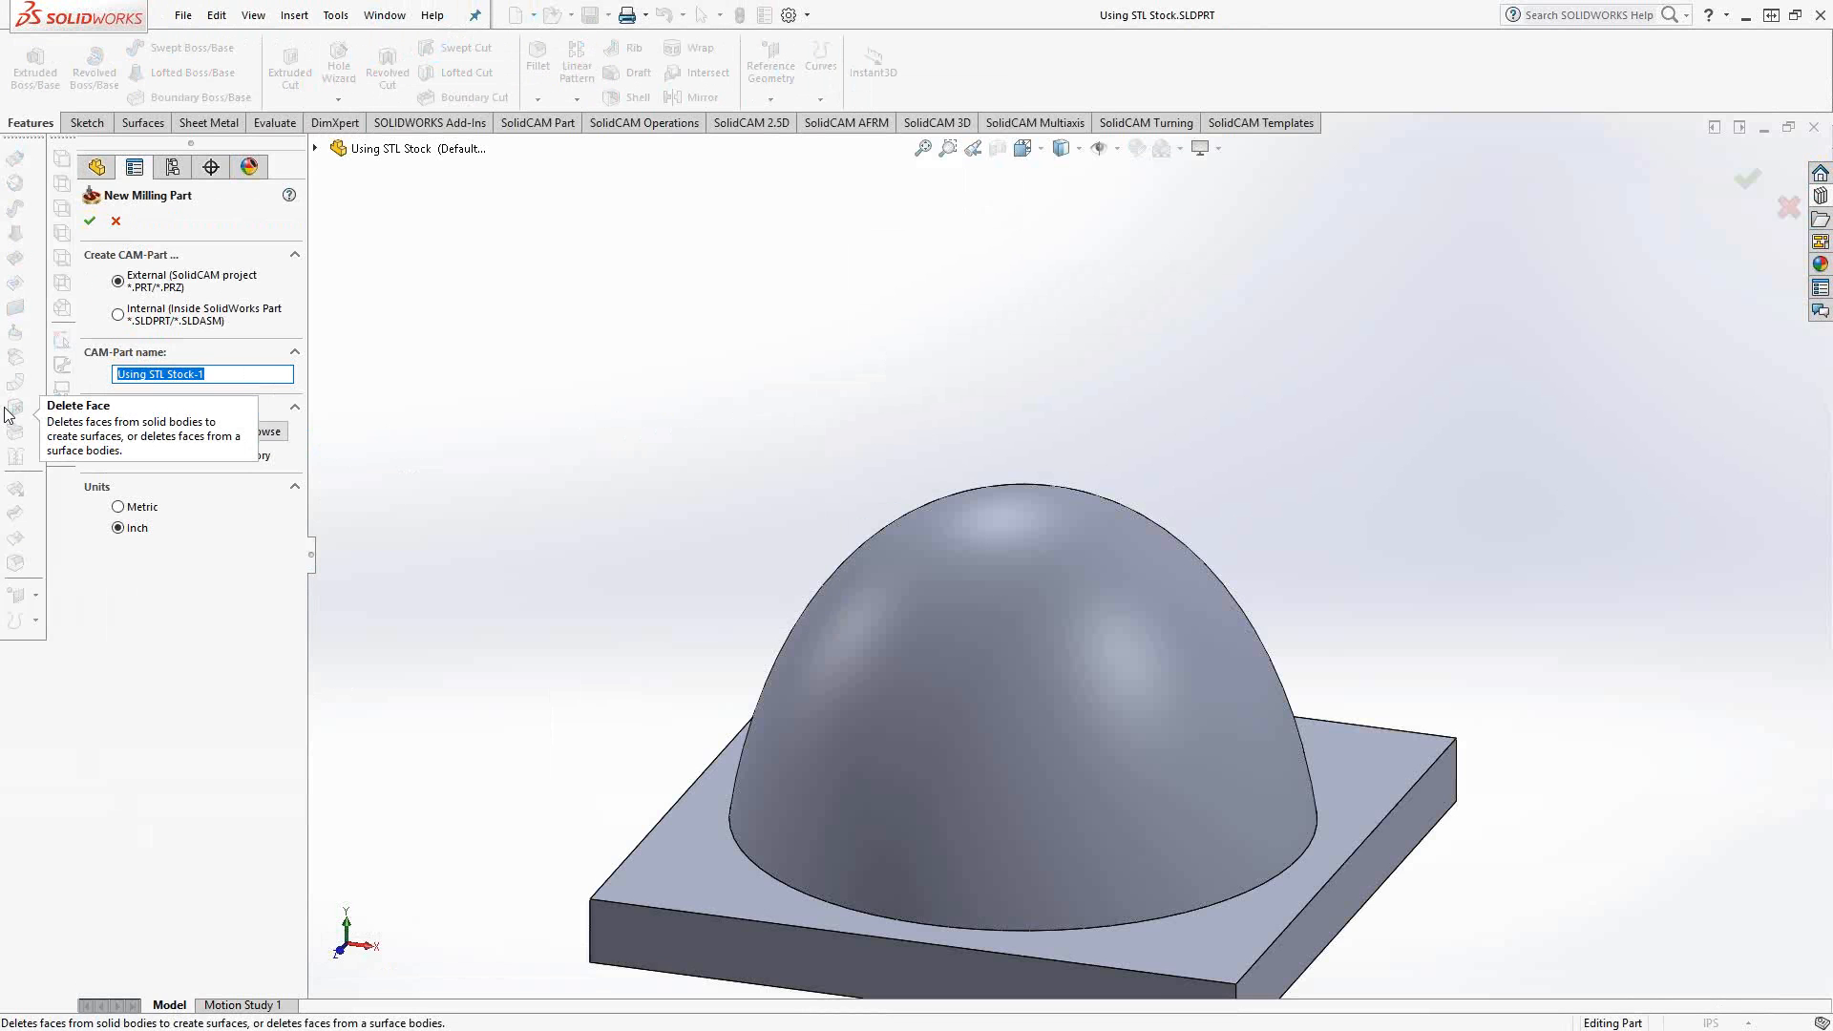
pyautogui.write('machine2')
pyautogui.click(89, 222)
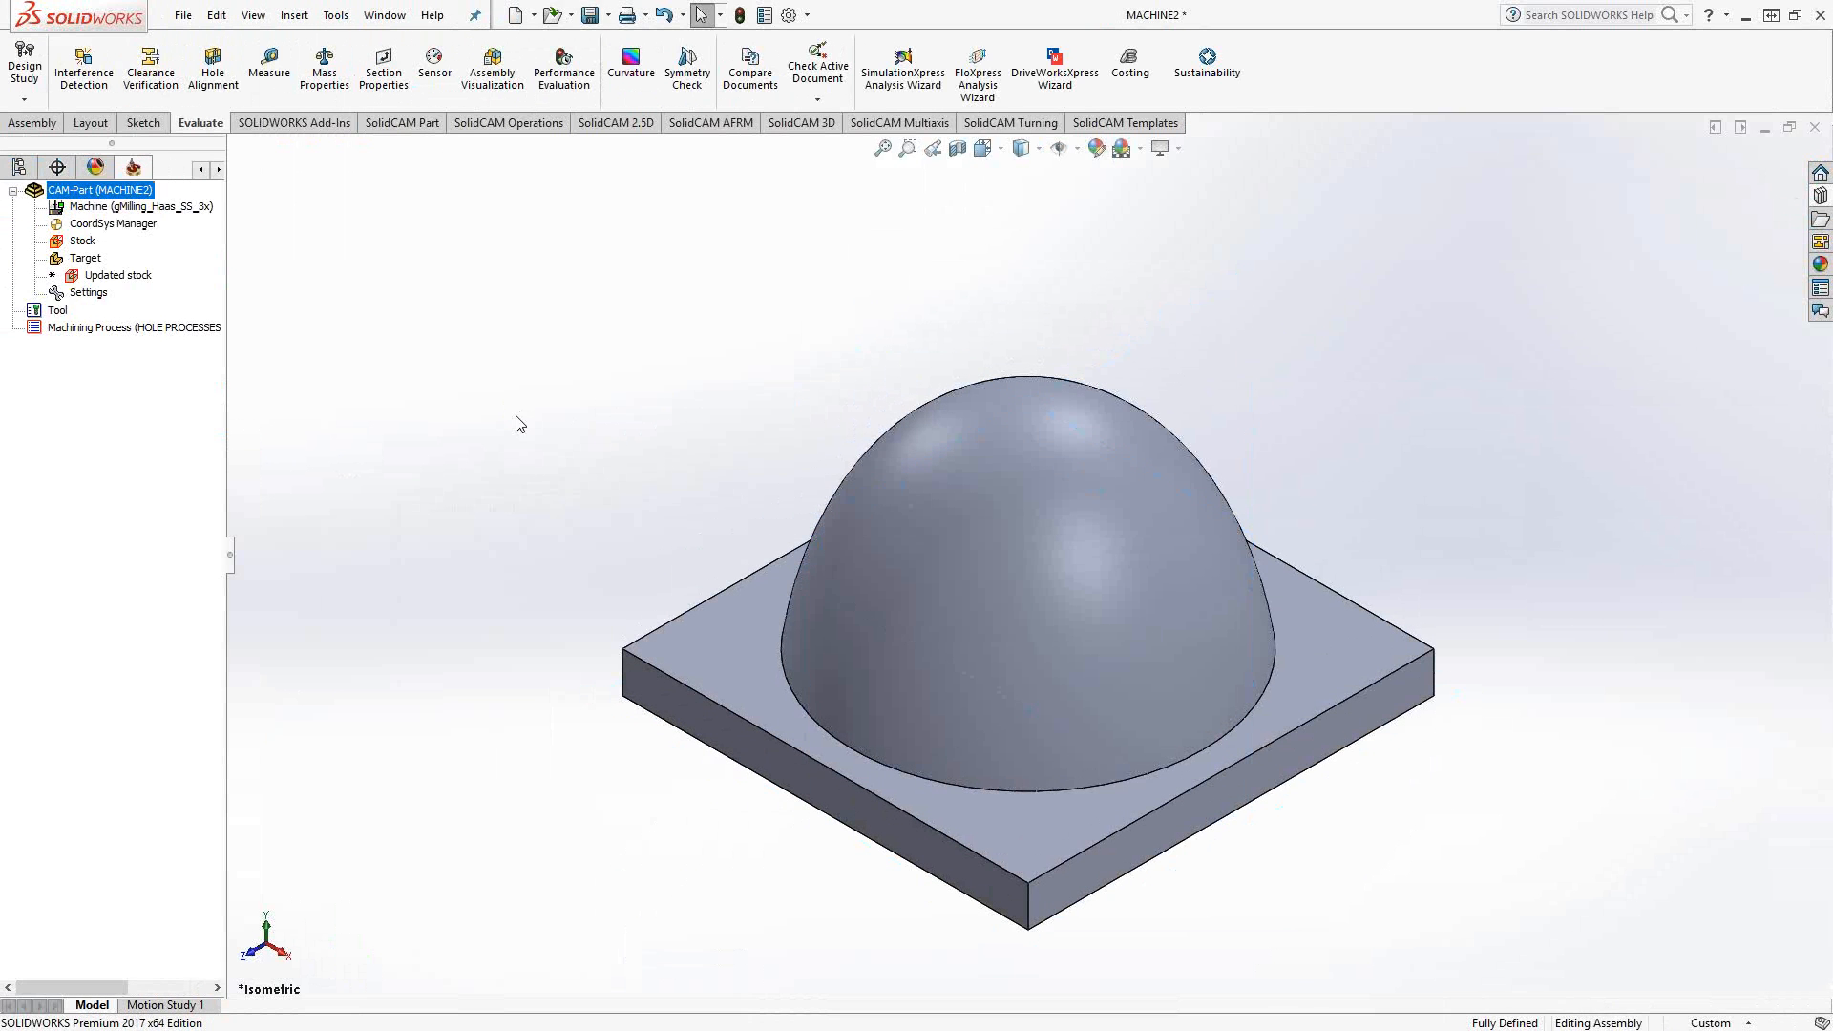
# Define the MAC 1 coordinate system on the plate's top face with its origin at the plate's upper corner (-2.5, 0.5, 2.5)
pyautogui.click(136, 342)
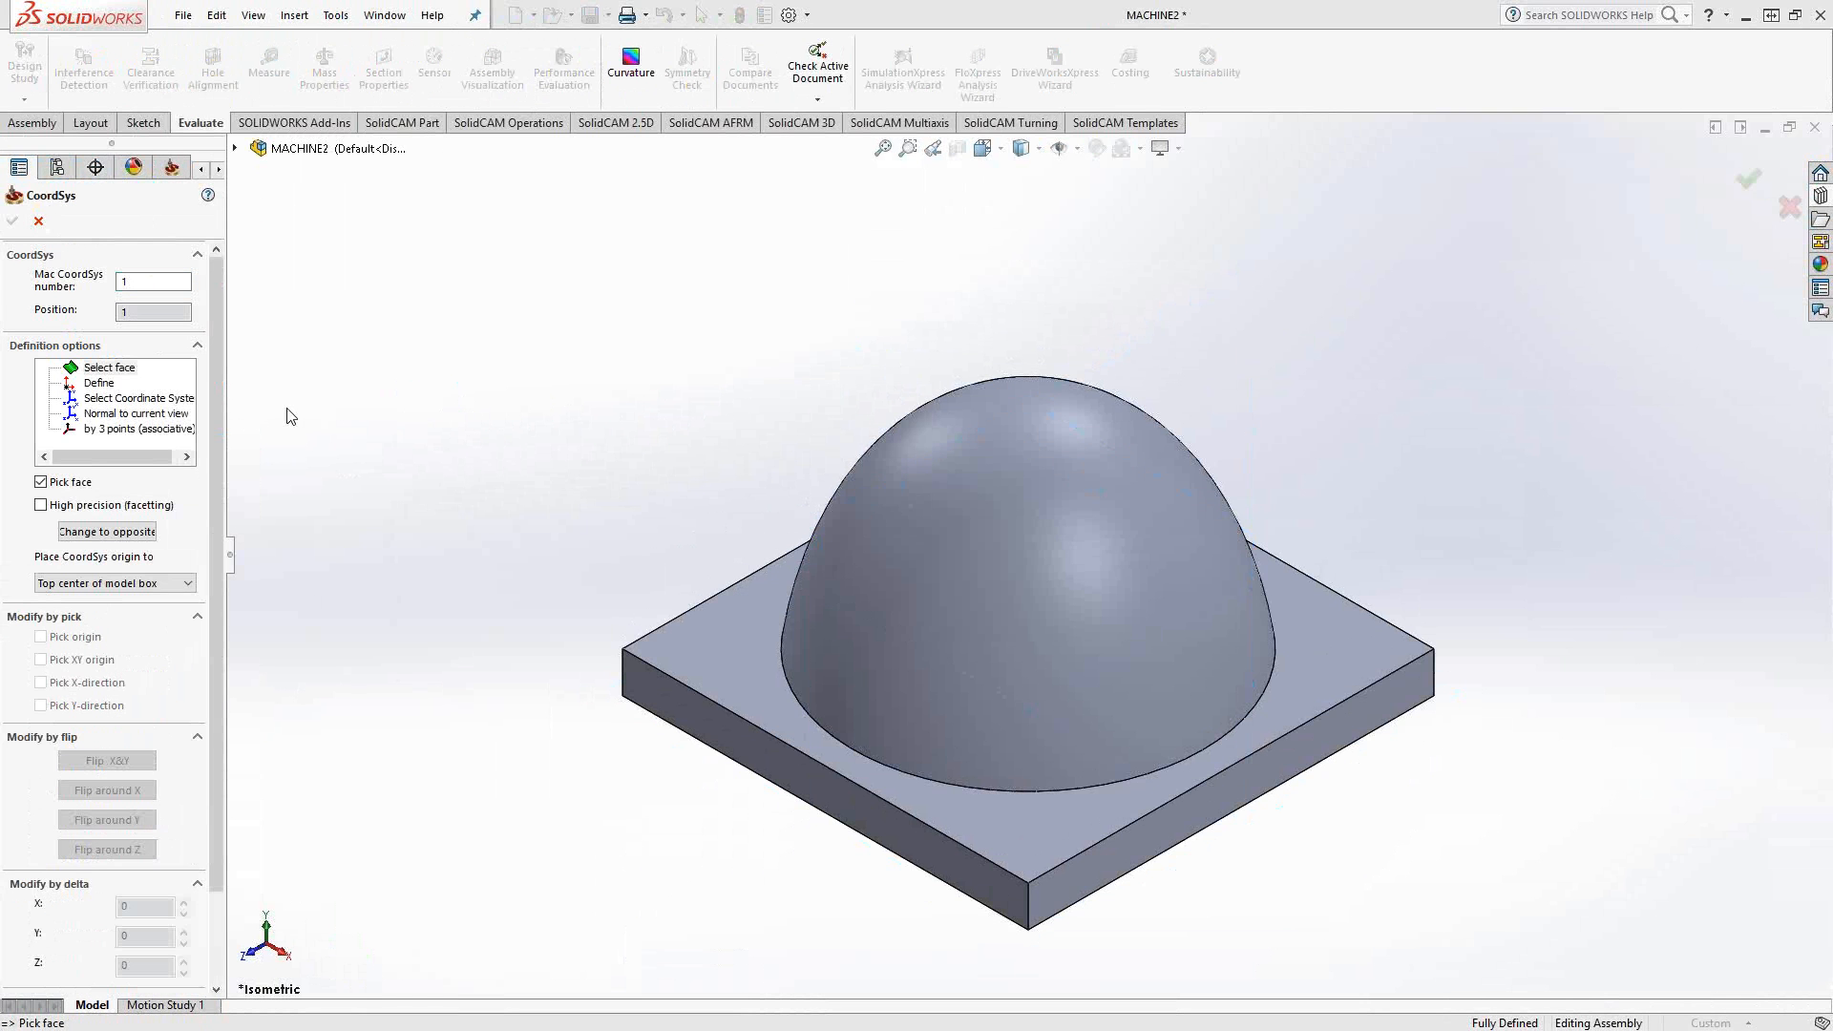
pyautogui.click(726, 660)
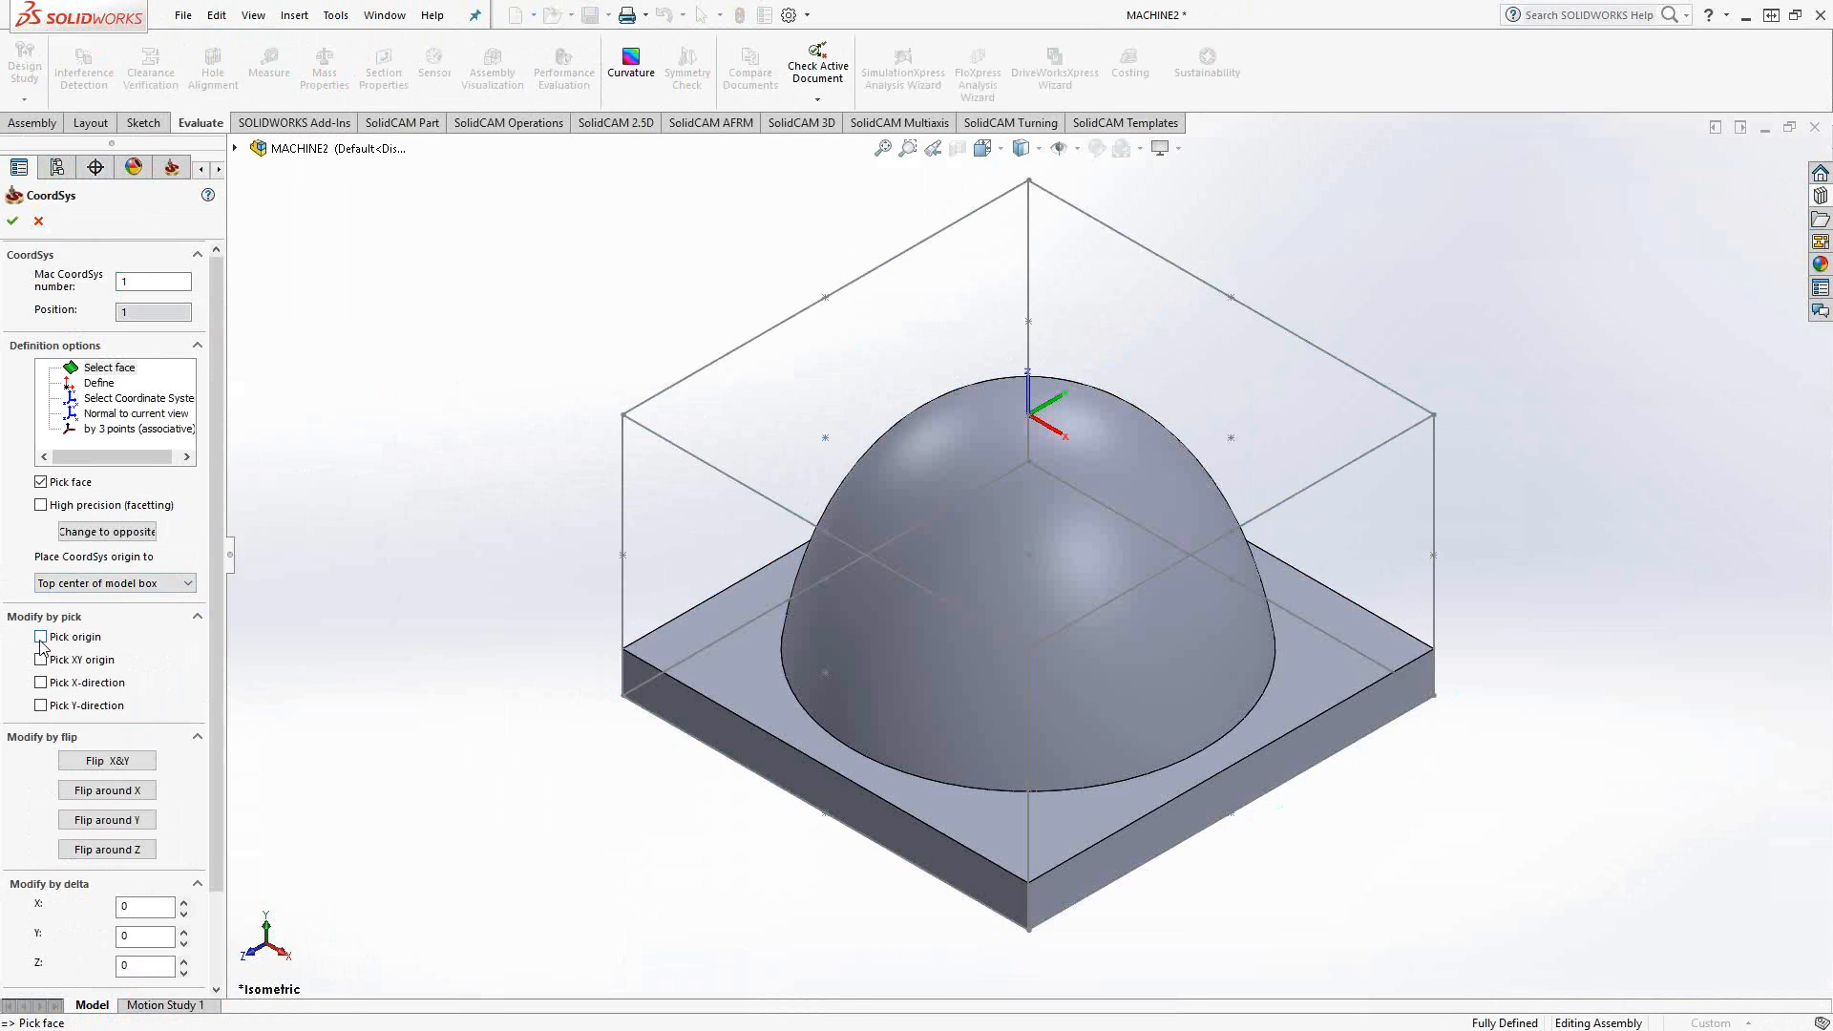
pyautogui.click(623, 650)
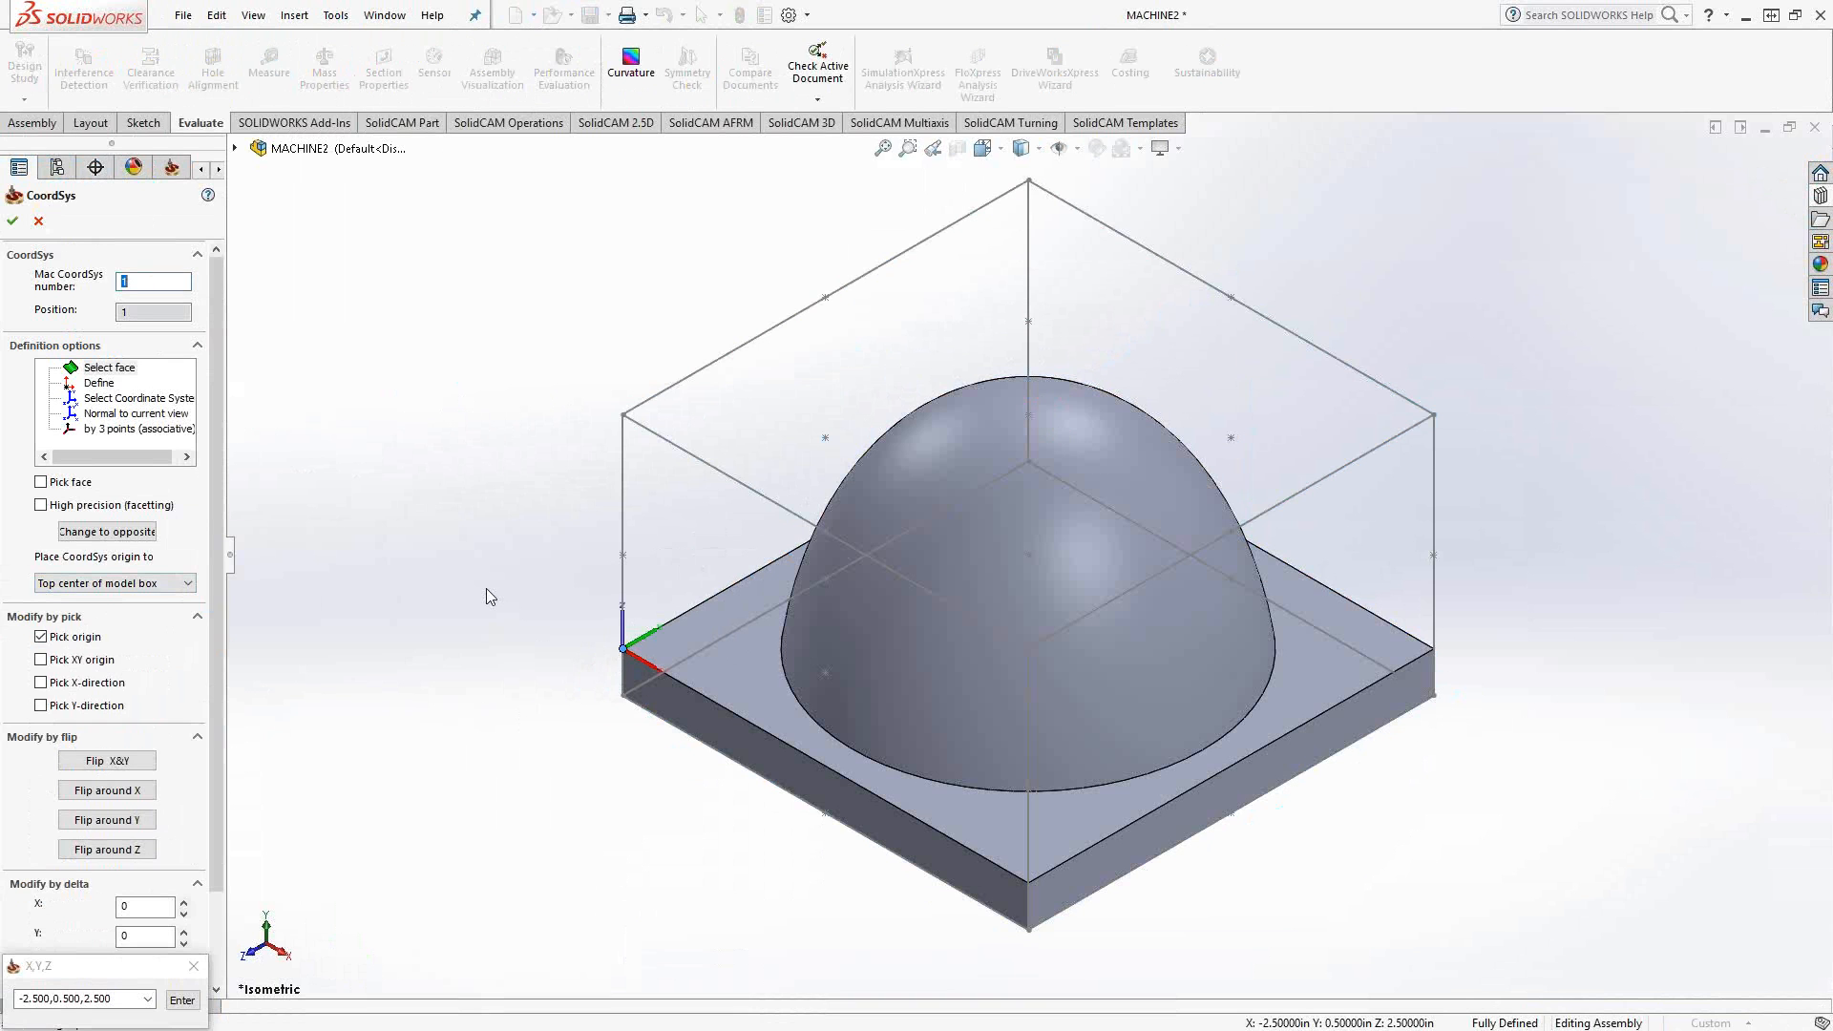
pyautogui.click(11, 222)
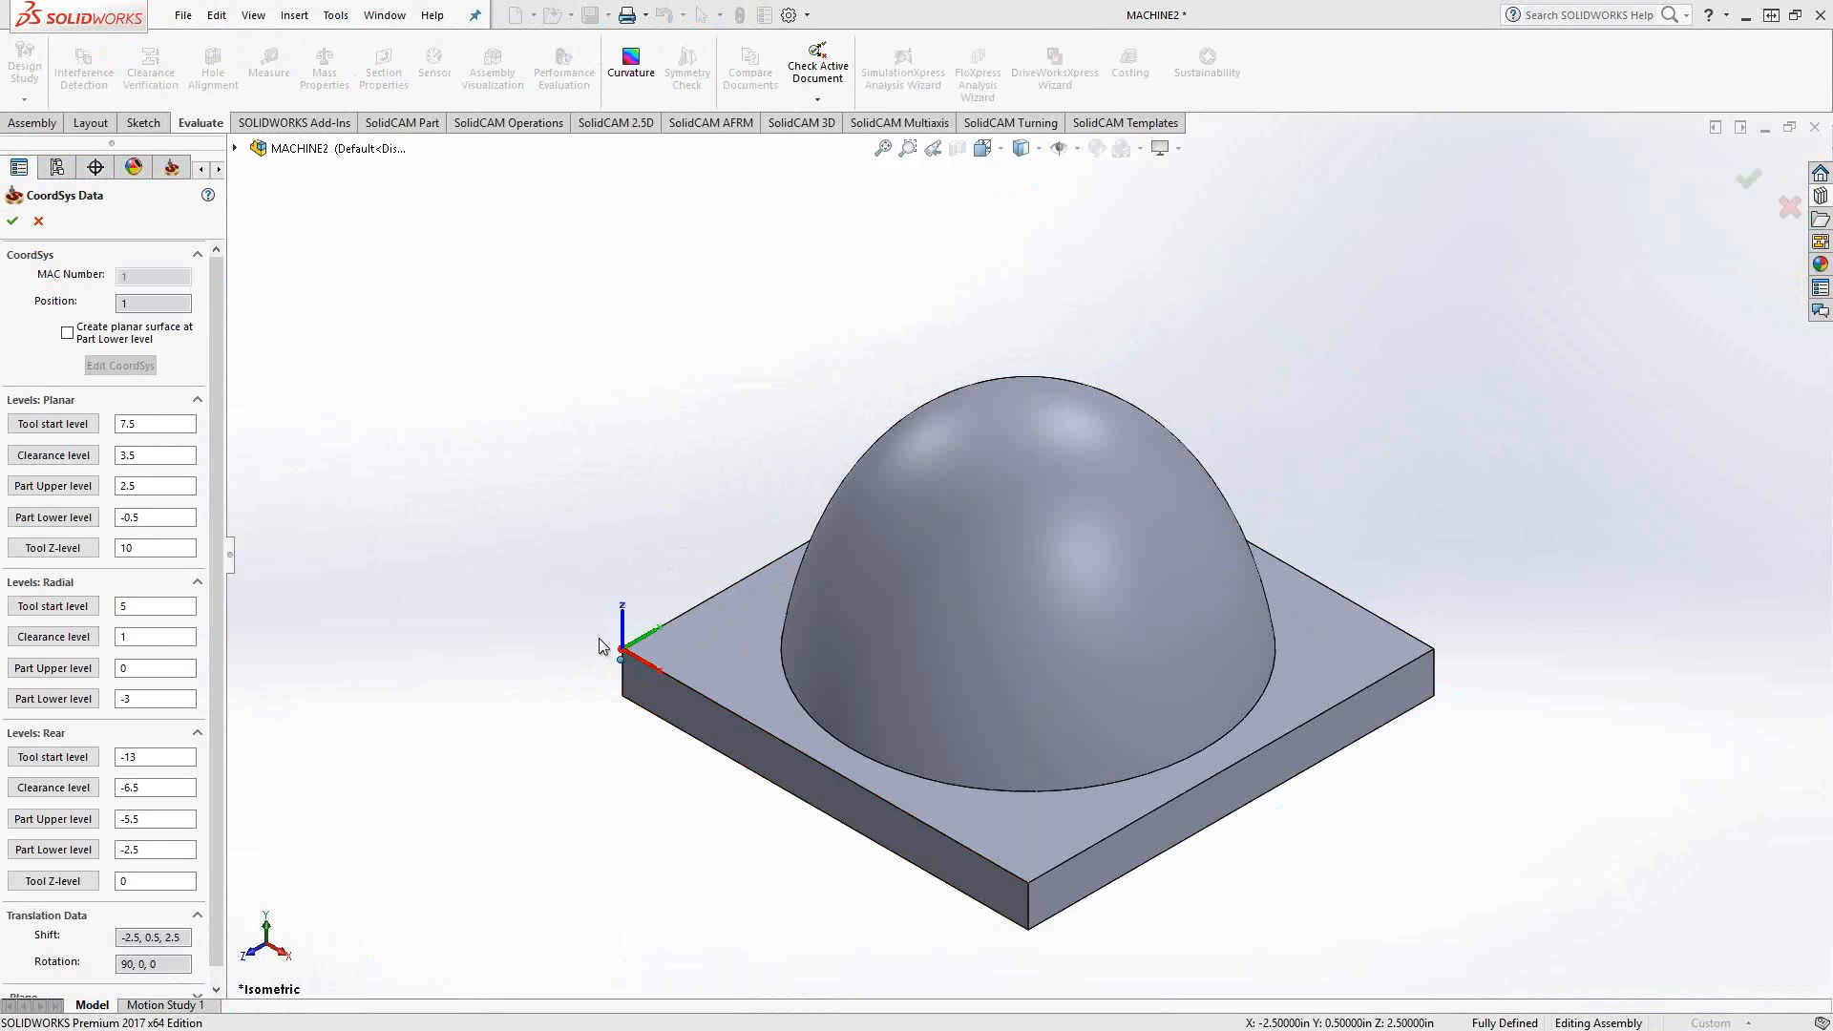
pyautogui.click(12, 222)
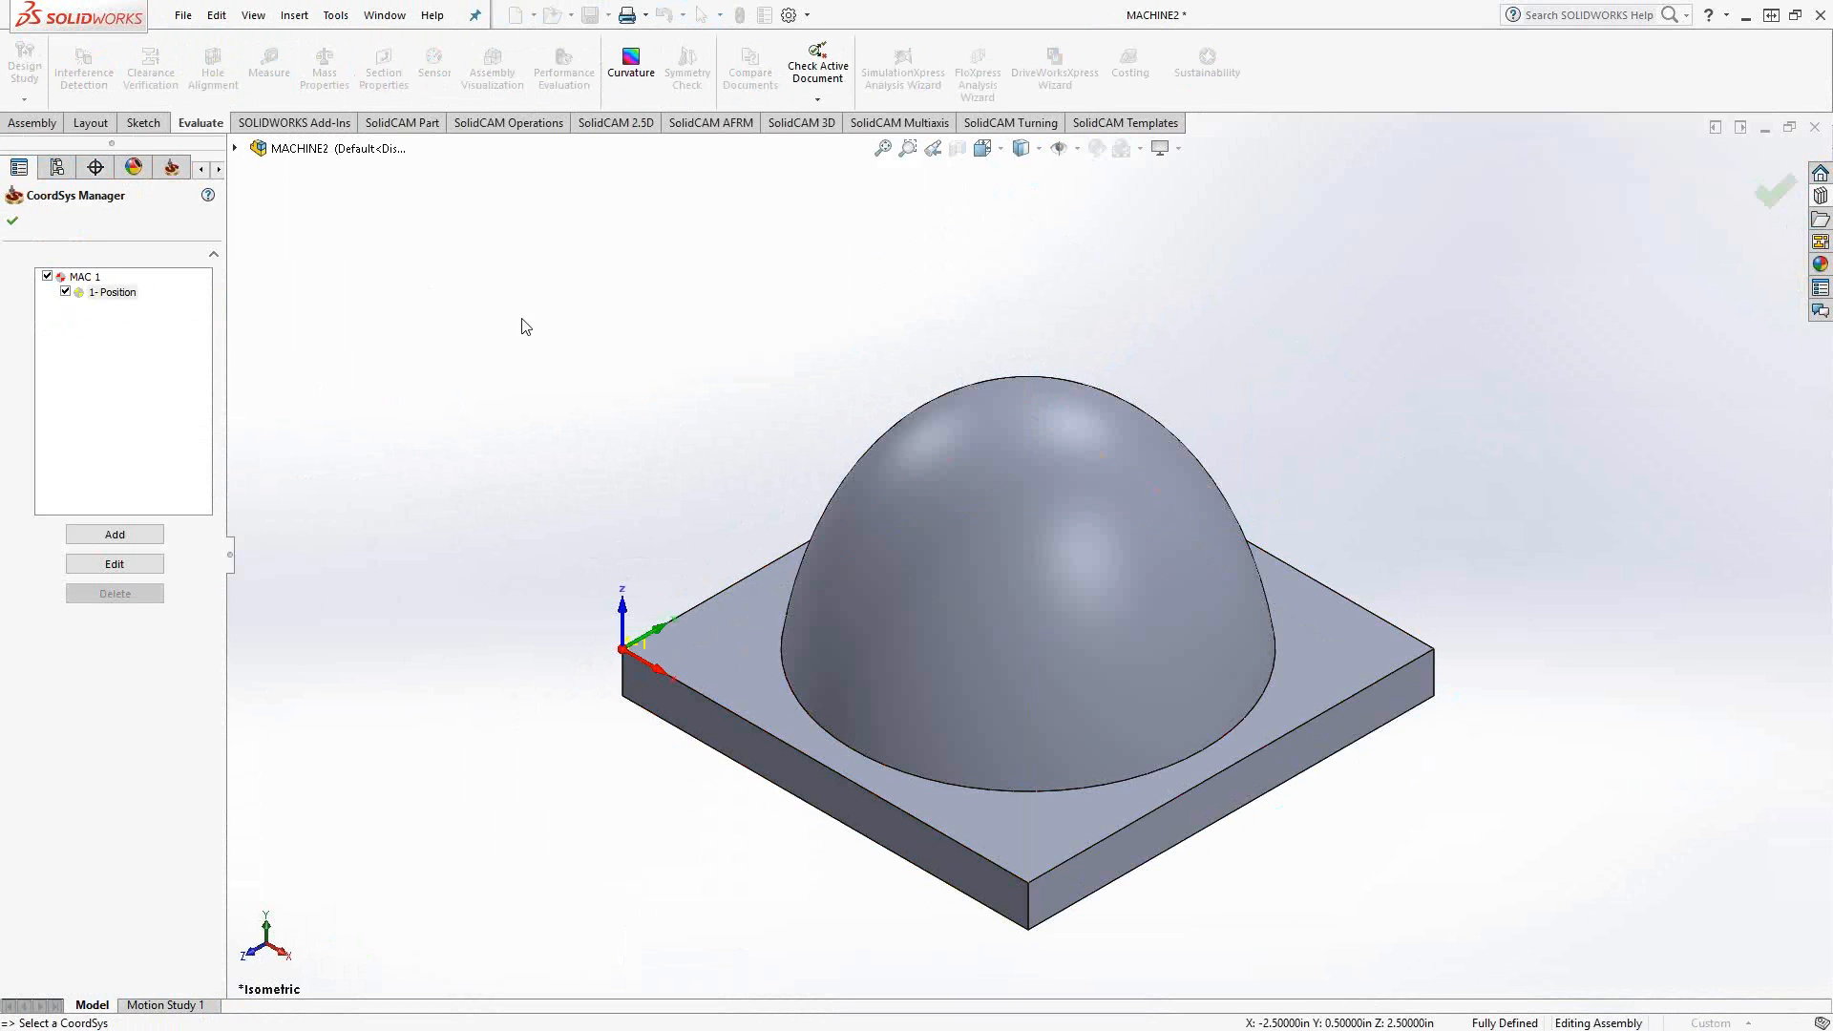
pyautogui.click(13, 220)
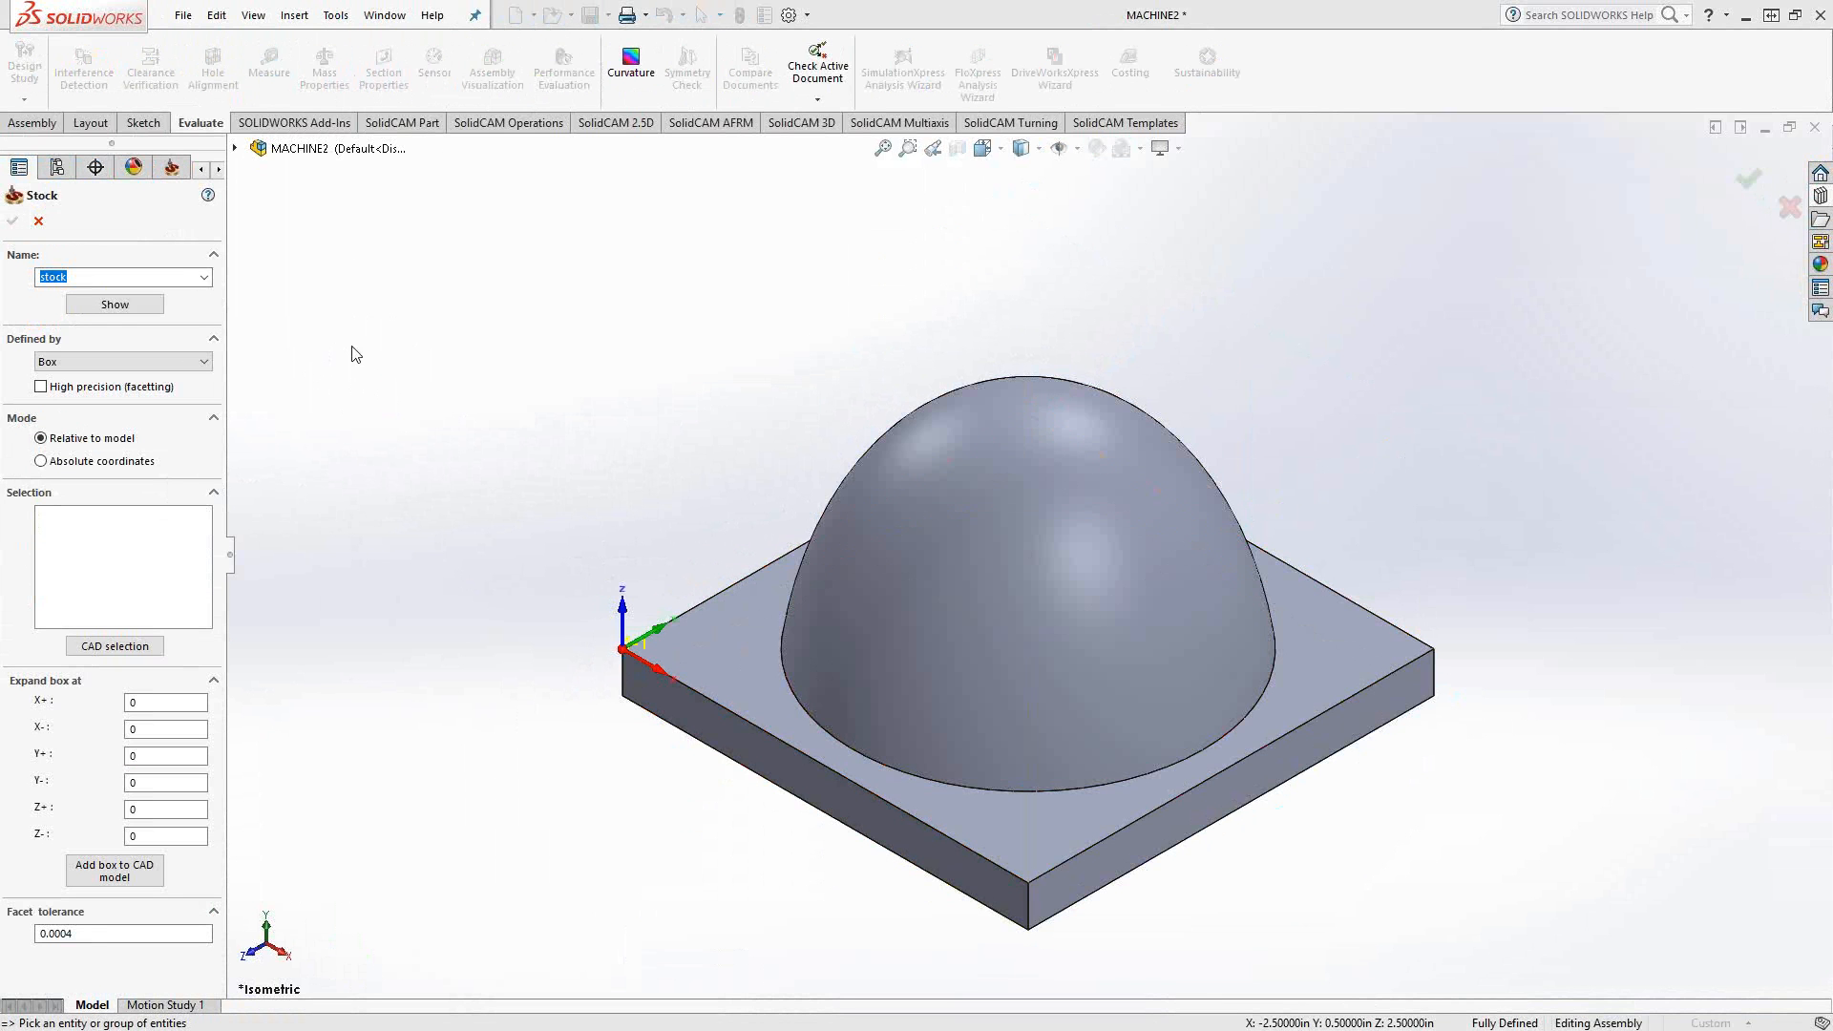
# Define the stock by STL using the saved "stock for Machine 2" file
pyautogui.click(192, 364)
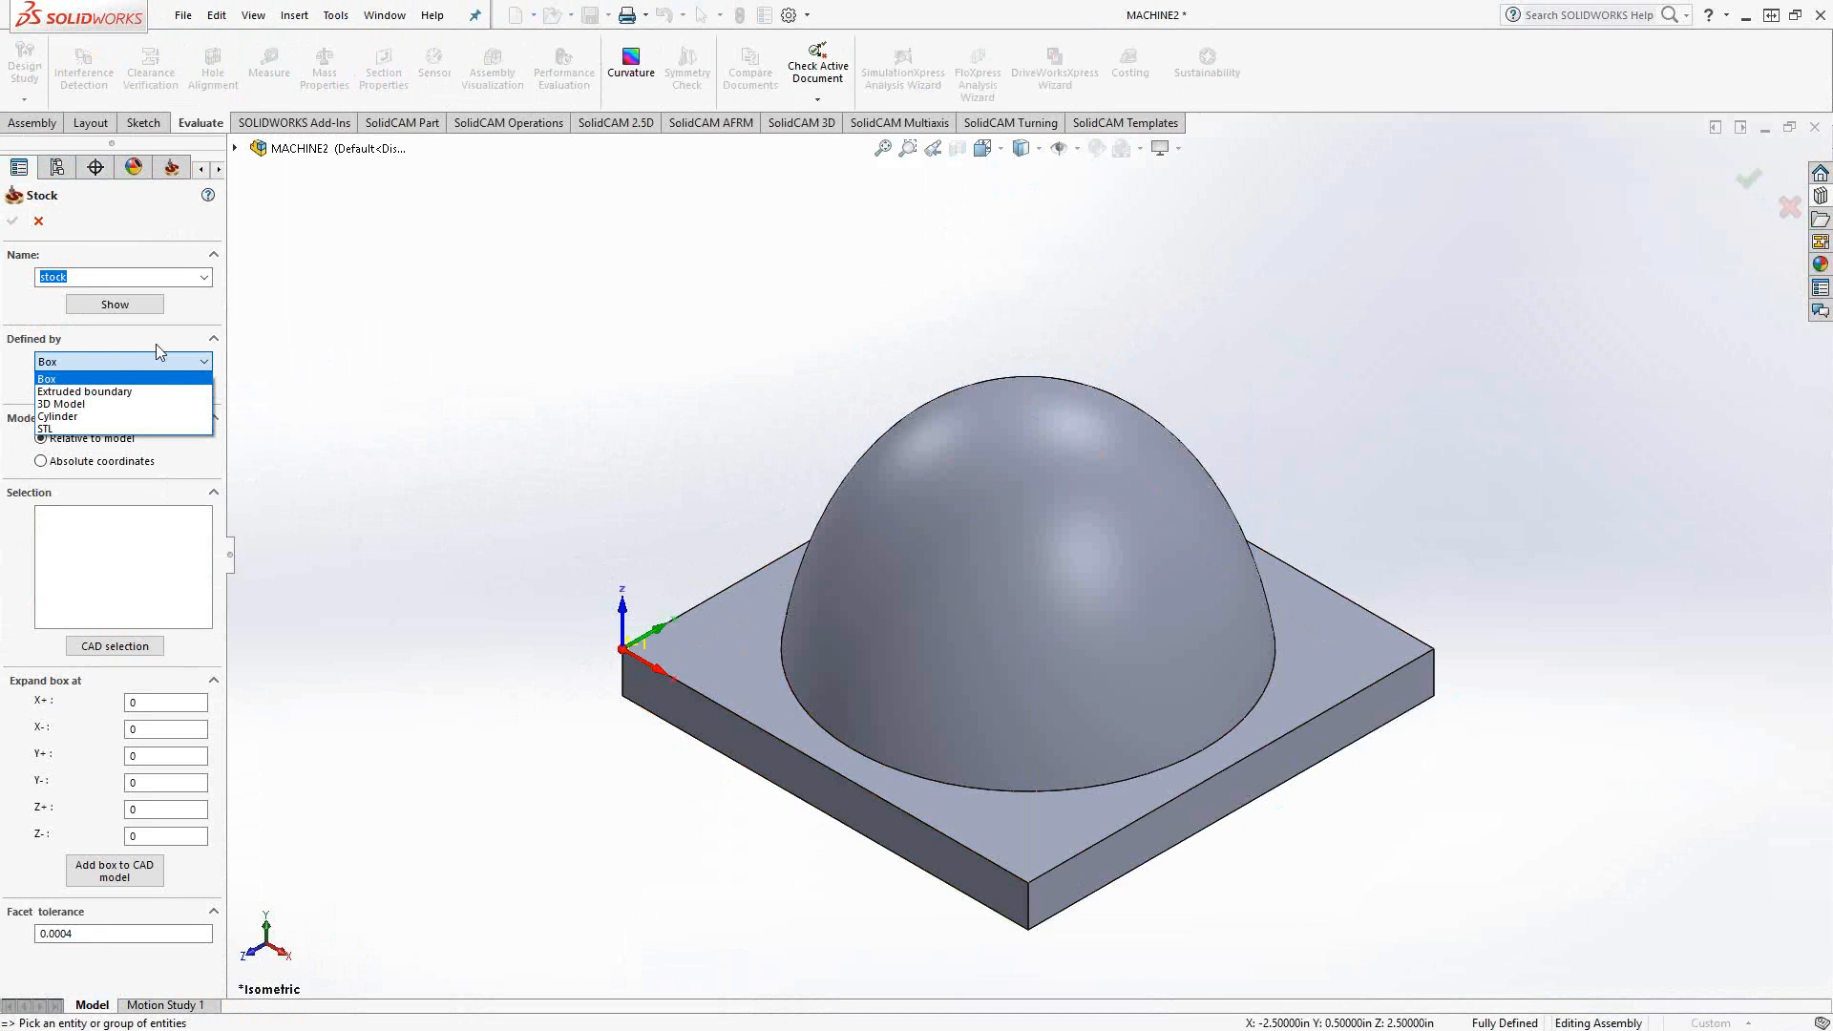
pyautogui.click(72, 429)
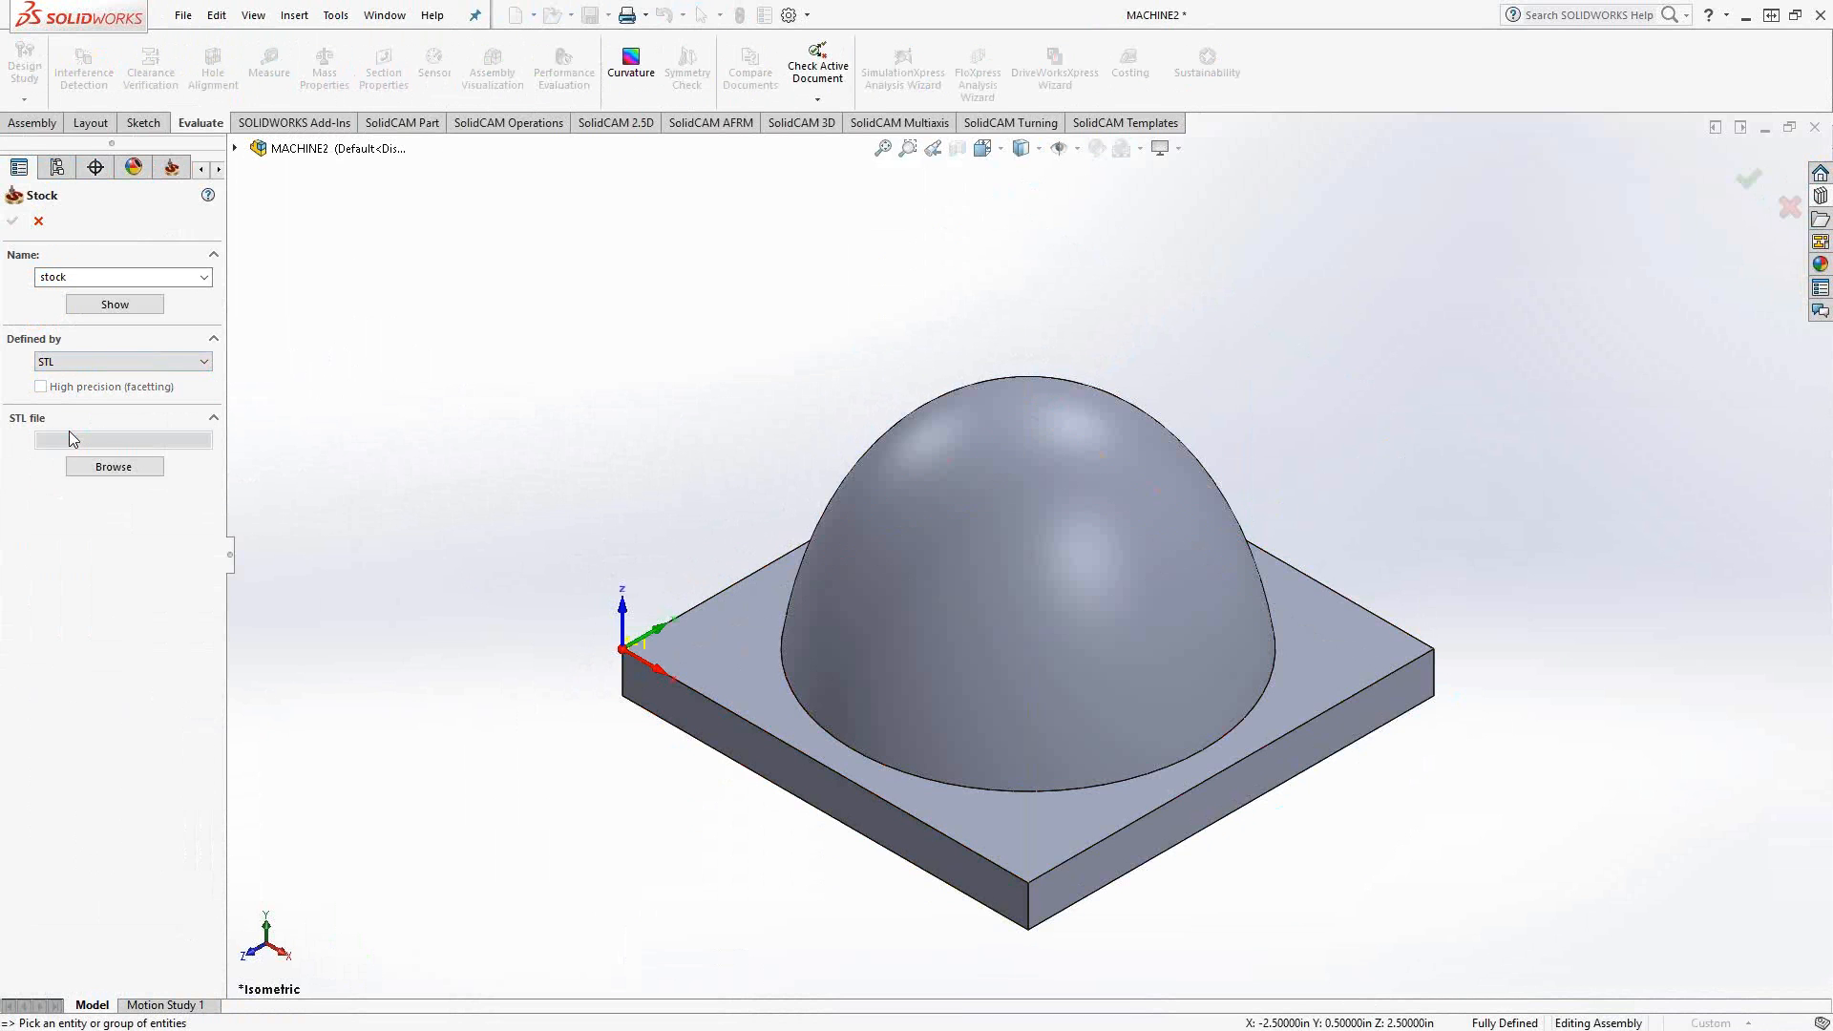
pyautogui.click(108, 471)
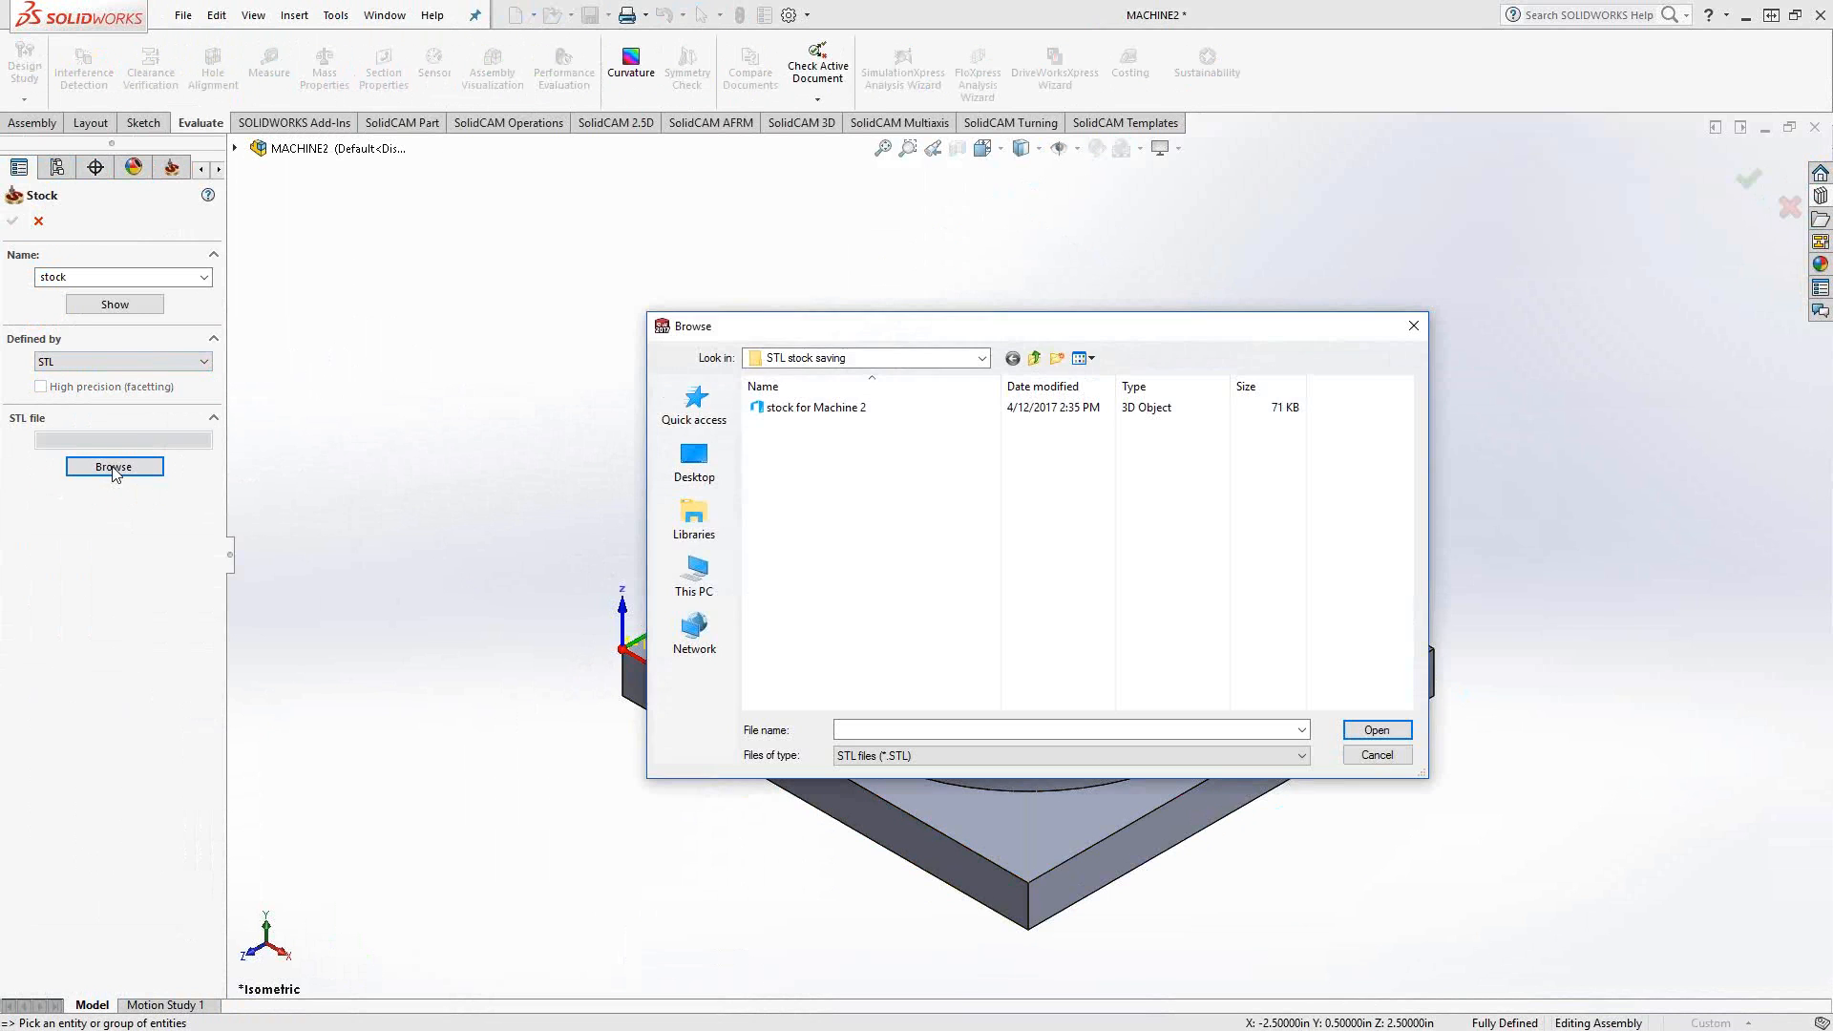
pyautogui.click(829, 412)
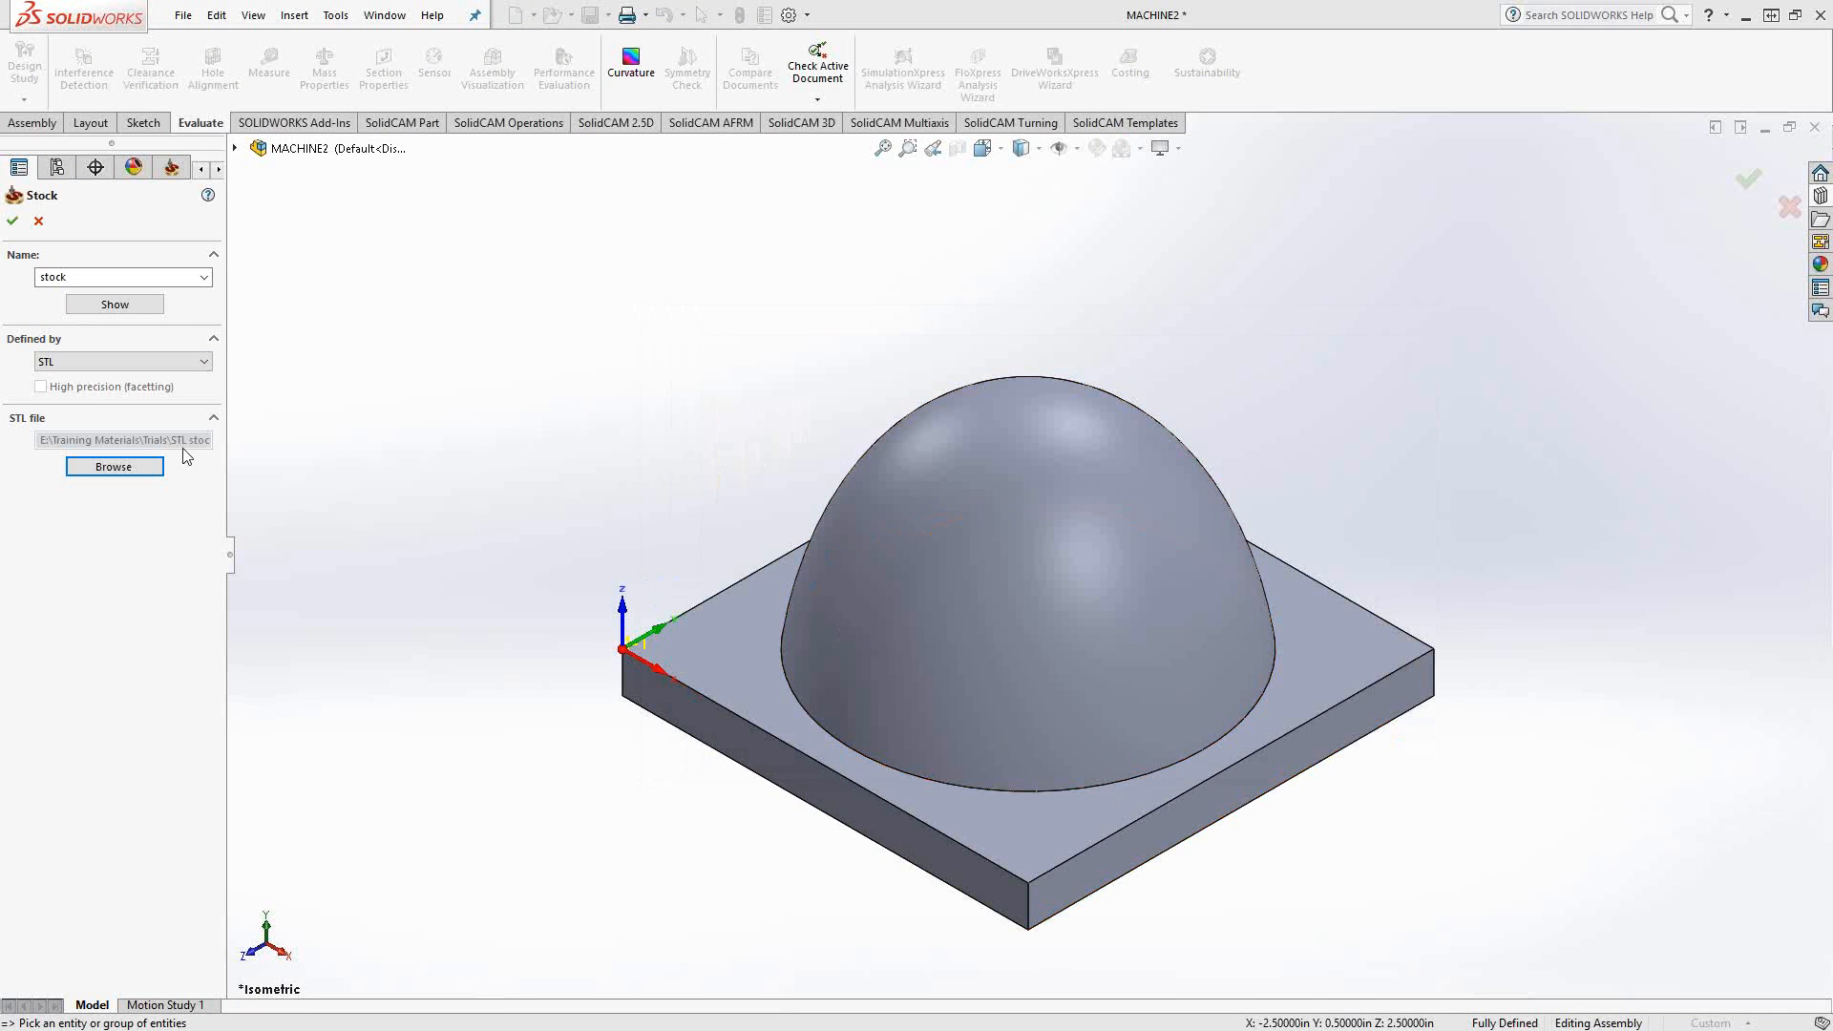
pyautogui.click(12, 221)
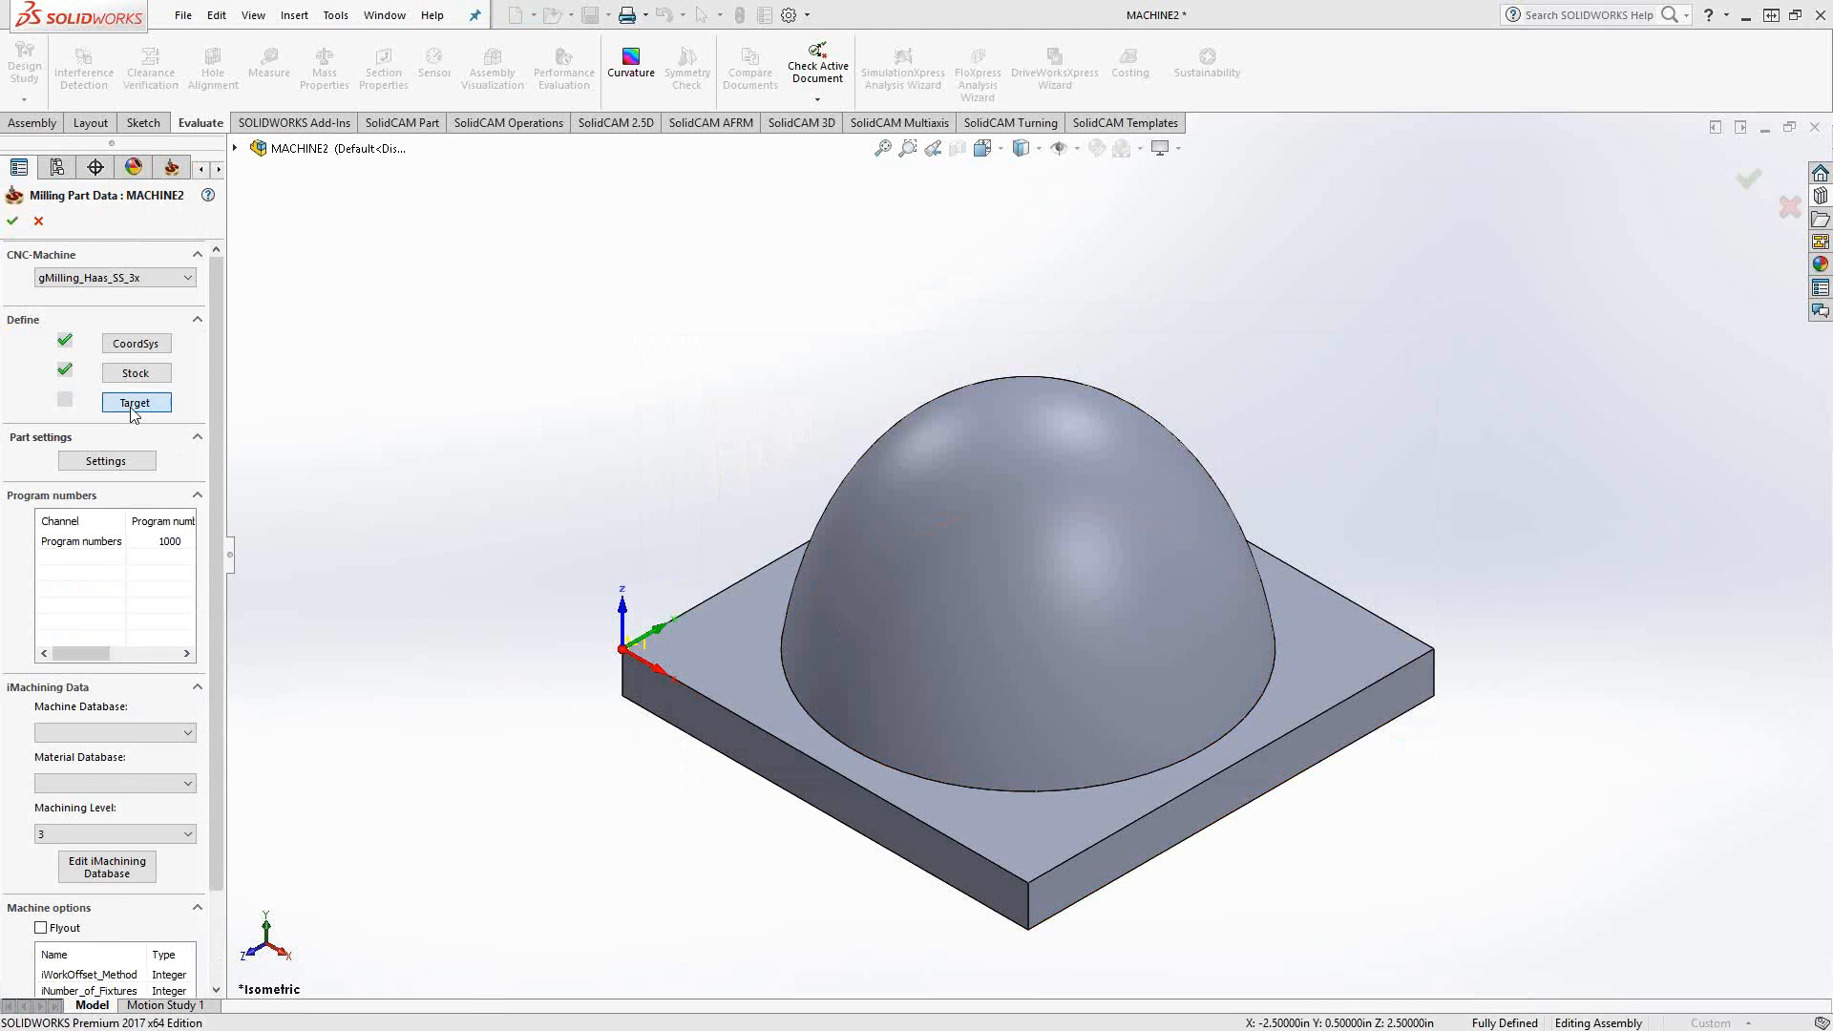
# Define the target from the domed plate solid, and save the MACHINE2 milling part
pyautogui.click(133, 405)
pyautogui.click(709, 633)
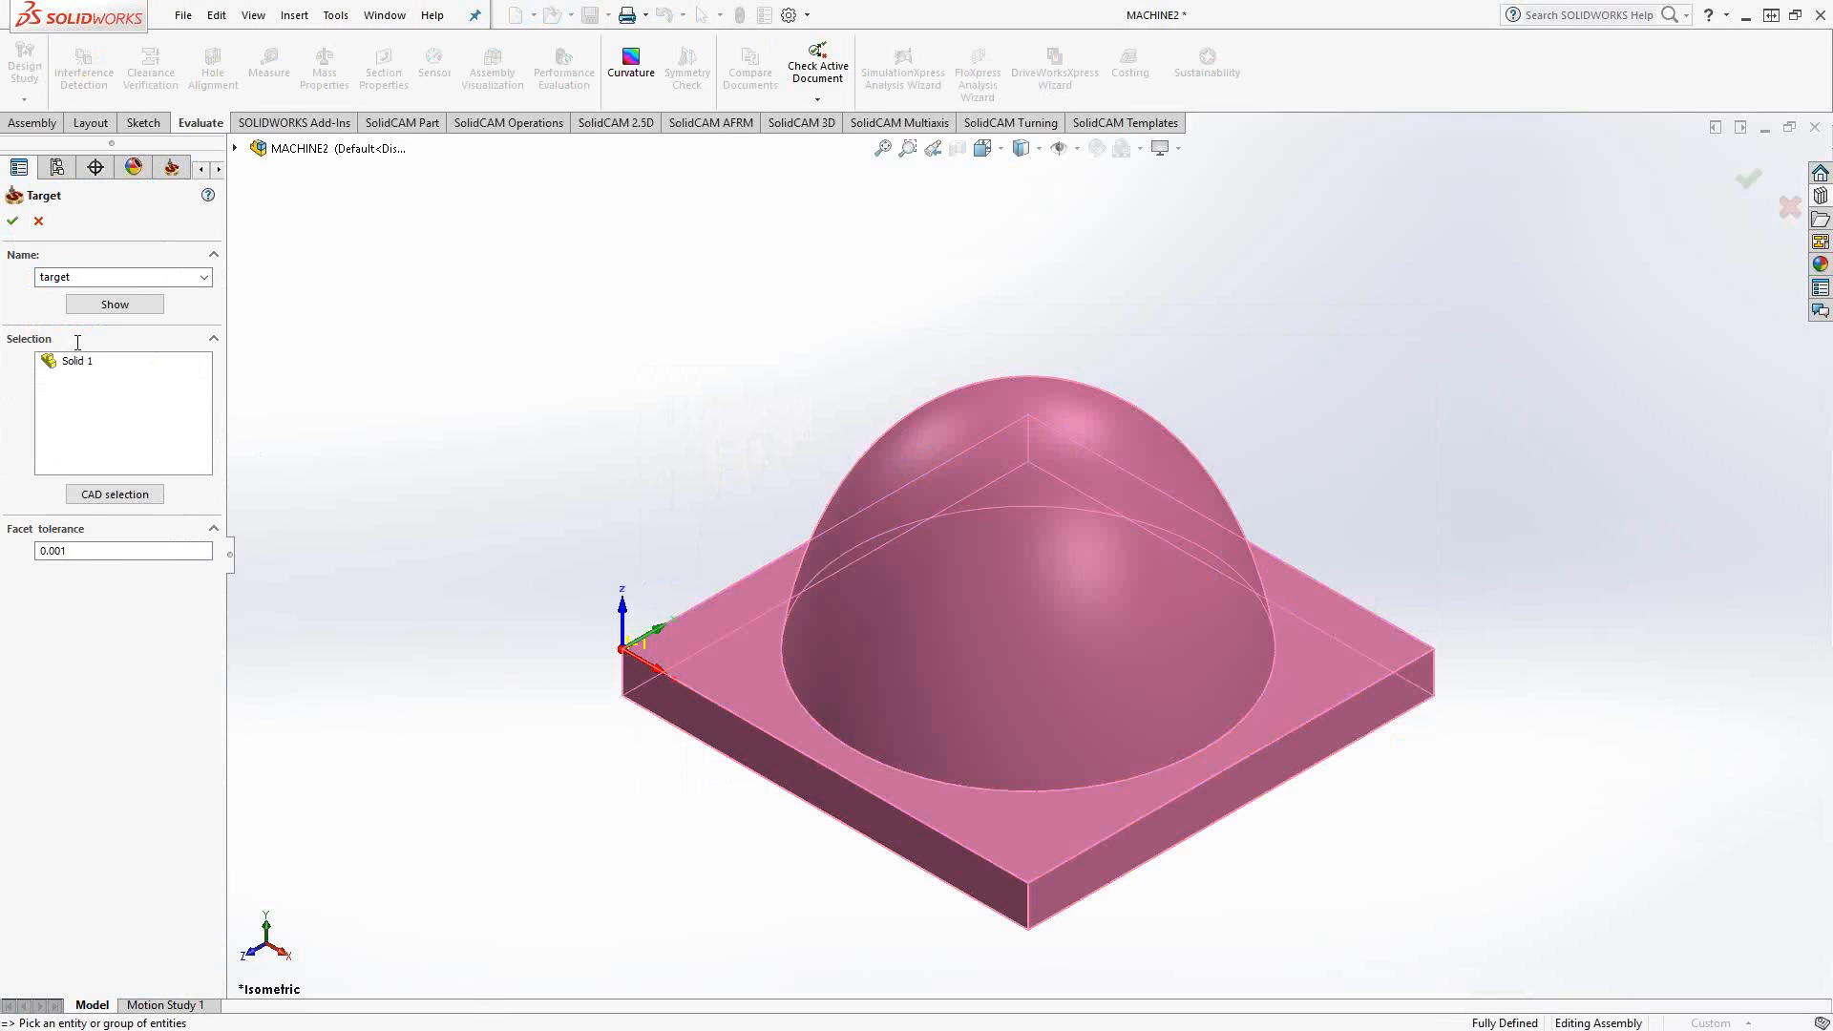
pyautogui.click(12, 220)
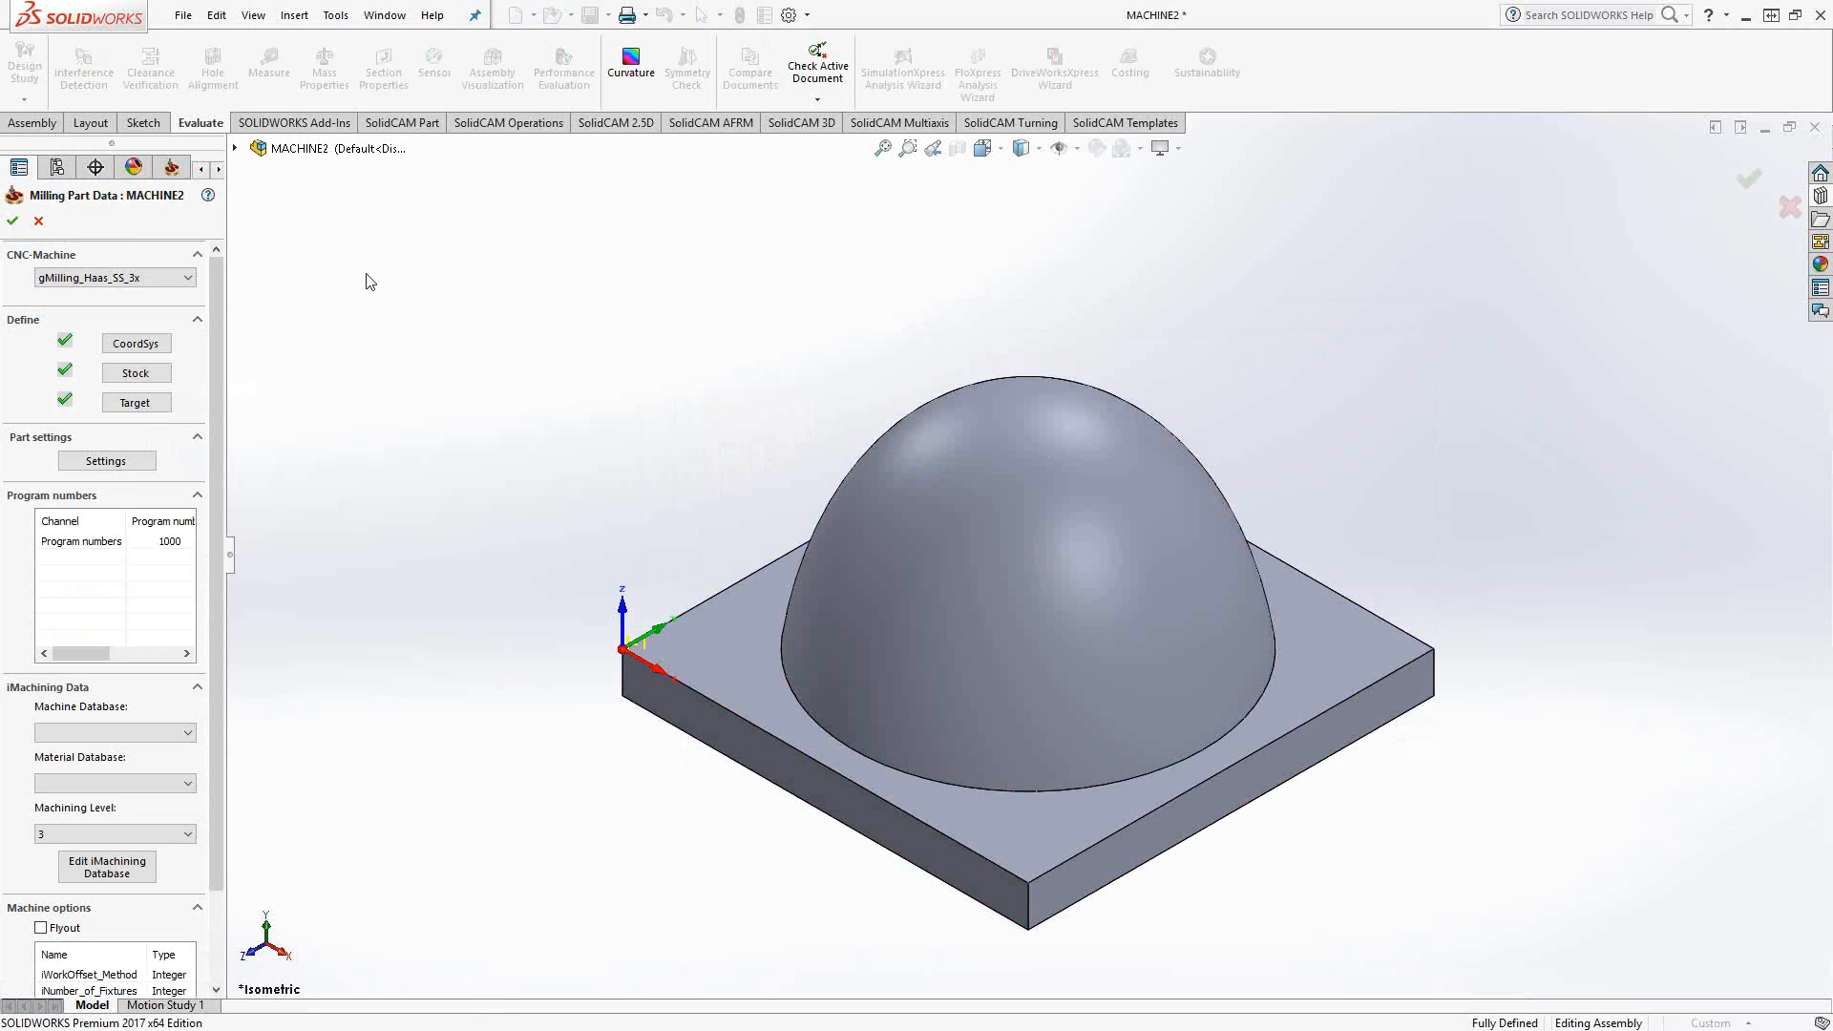
pyautogui.hotkey('ctrl', 's')
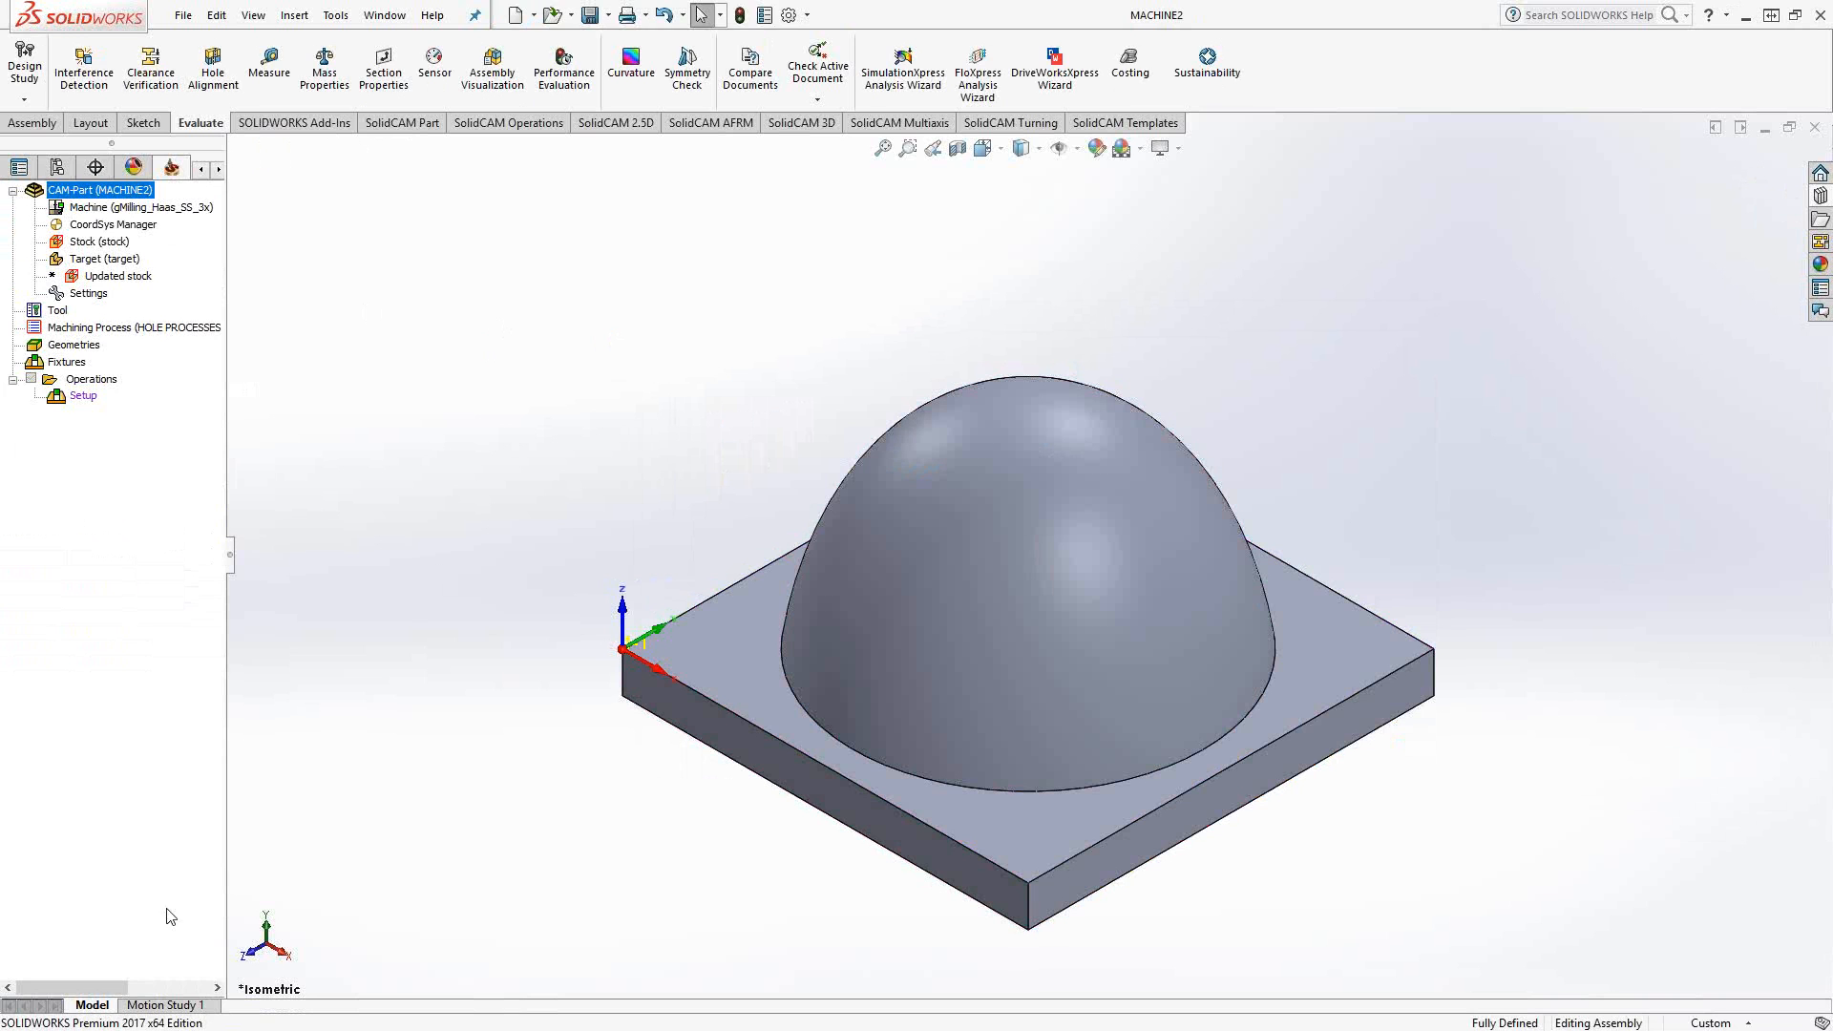
# Show the STL-defined stock on the model to check its shape, and close the preview
pyautogui.moveTo(228, 560); pyautogui.dragTo(345, 559)
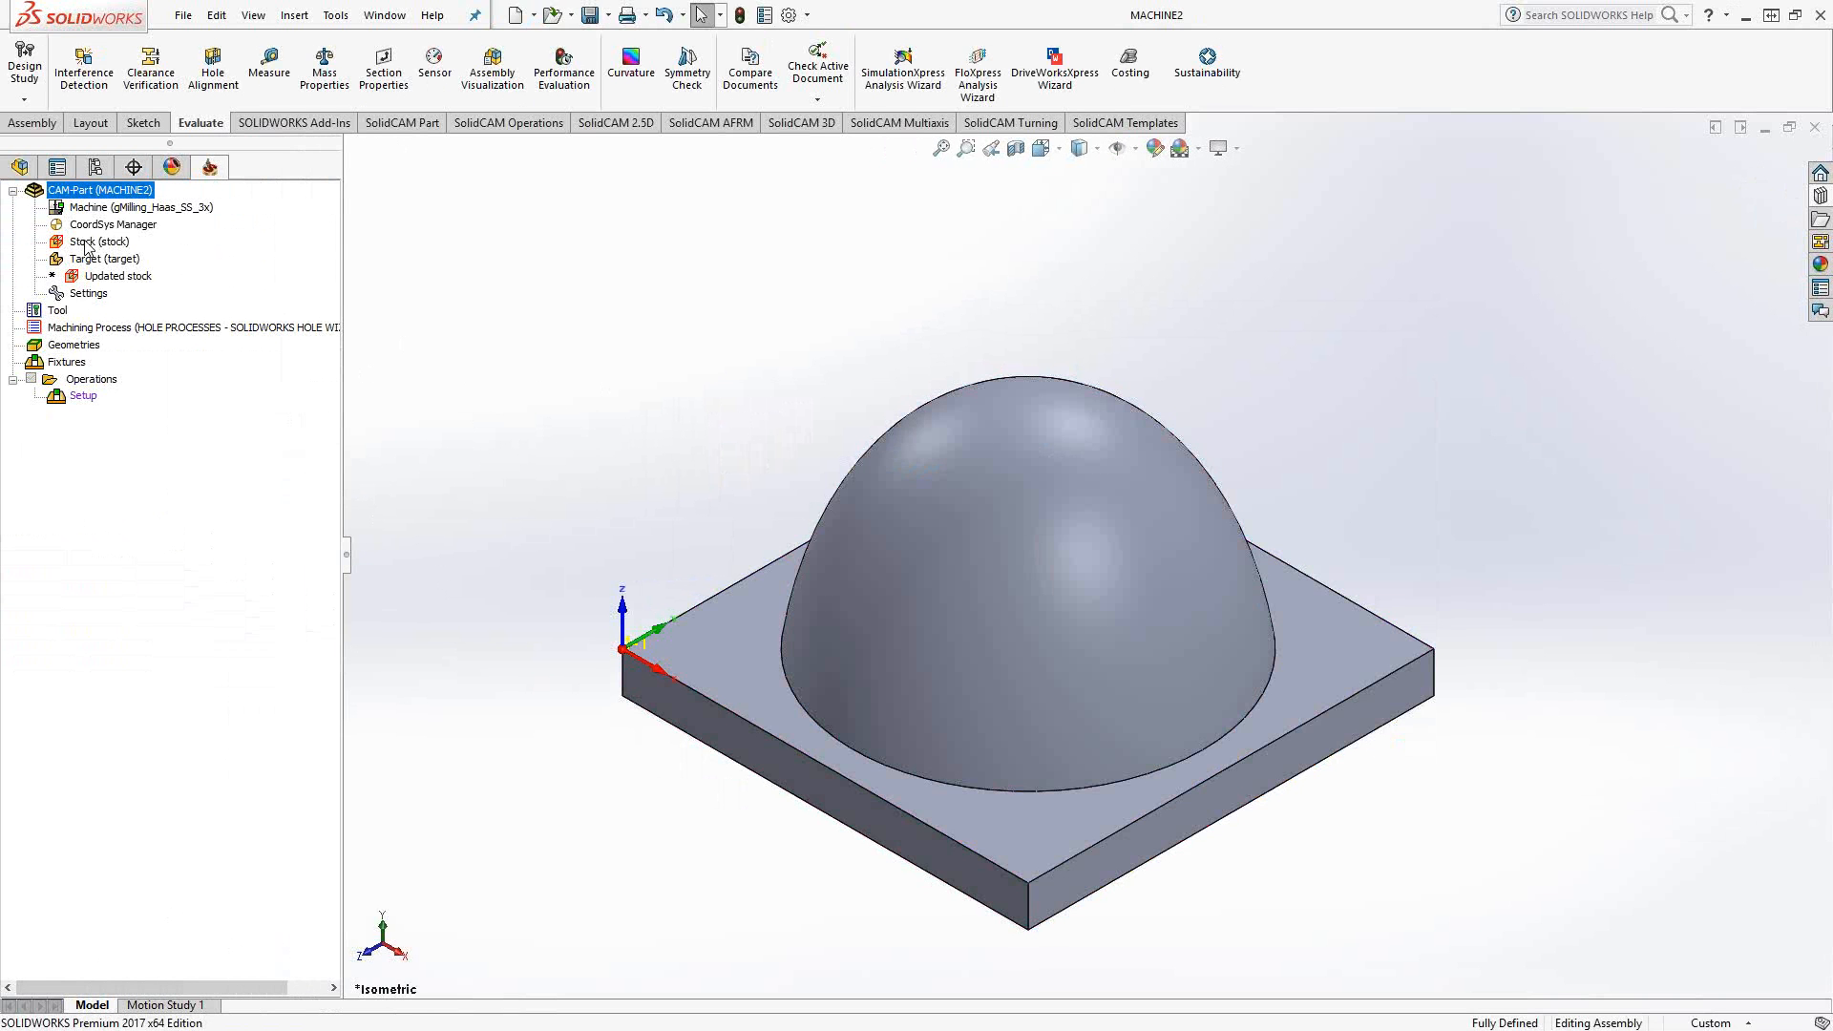
pyautogui.rightClick(87, 245)
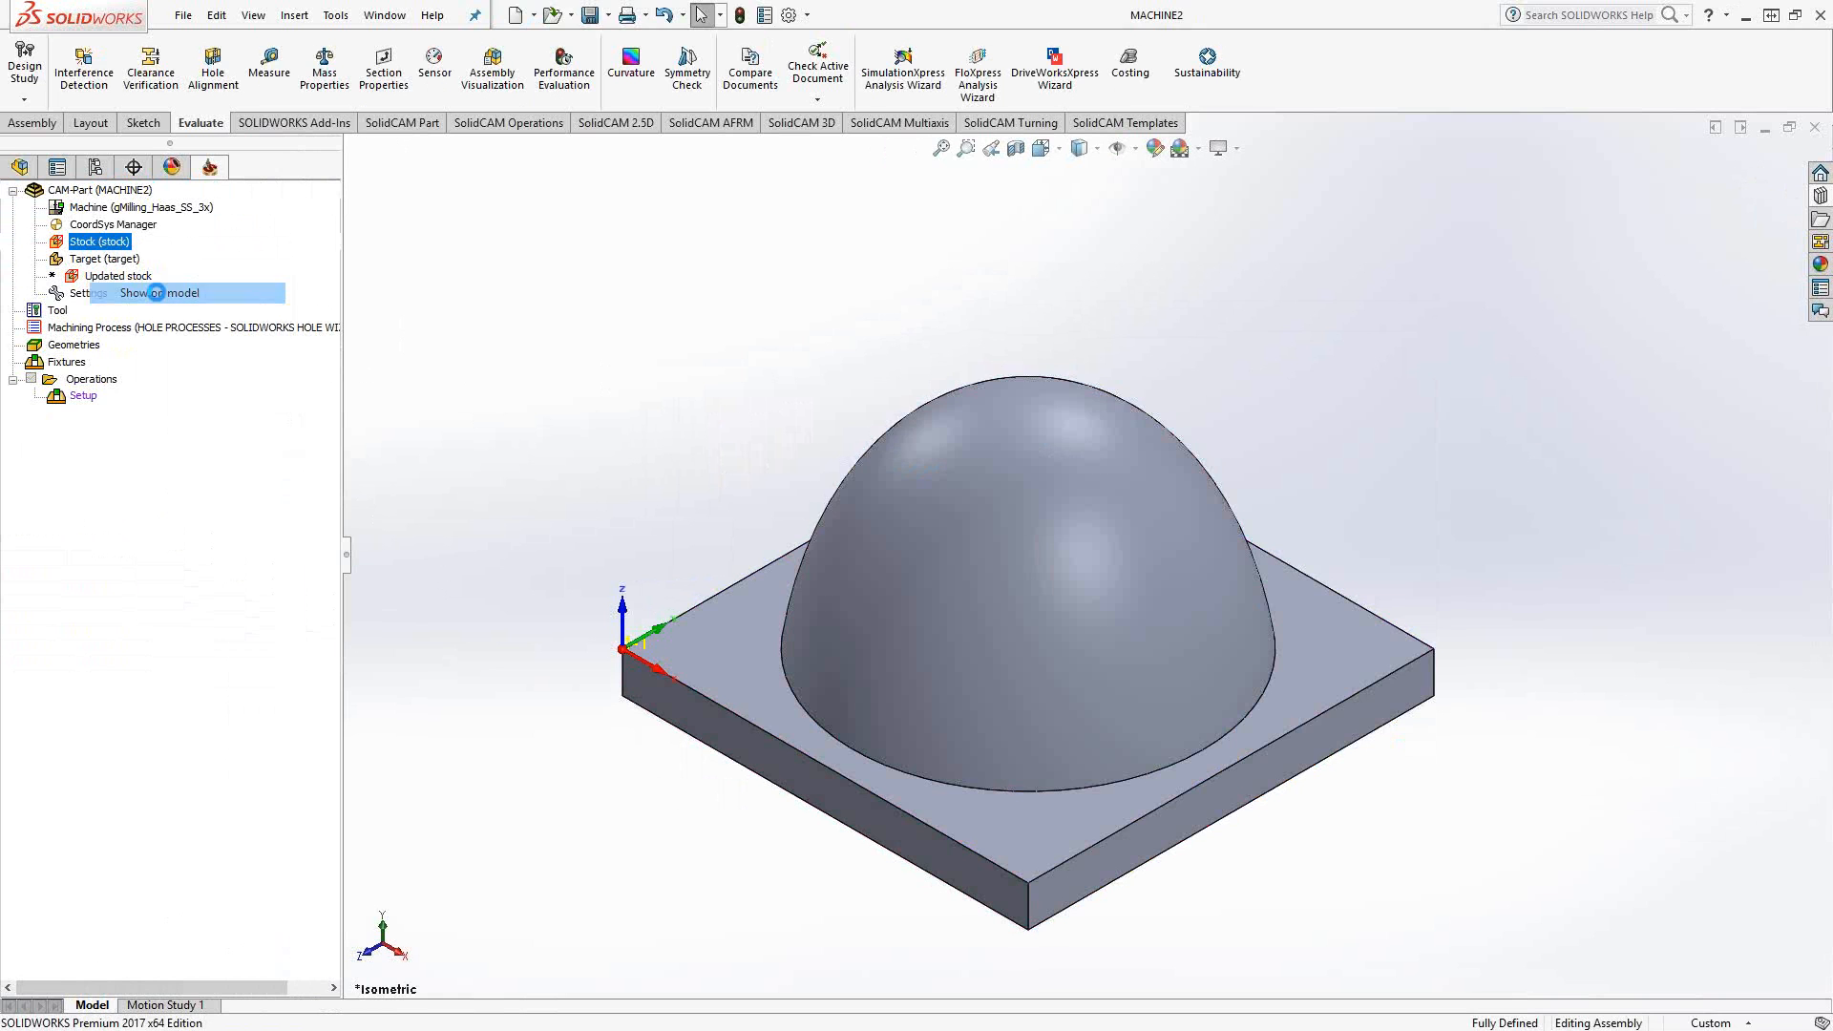
pyautogui.click(156, 292)
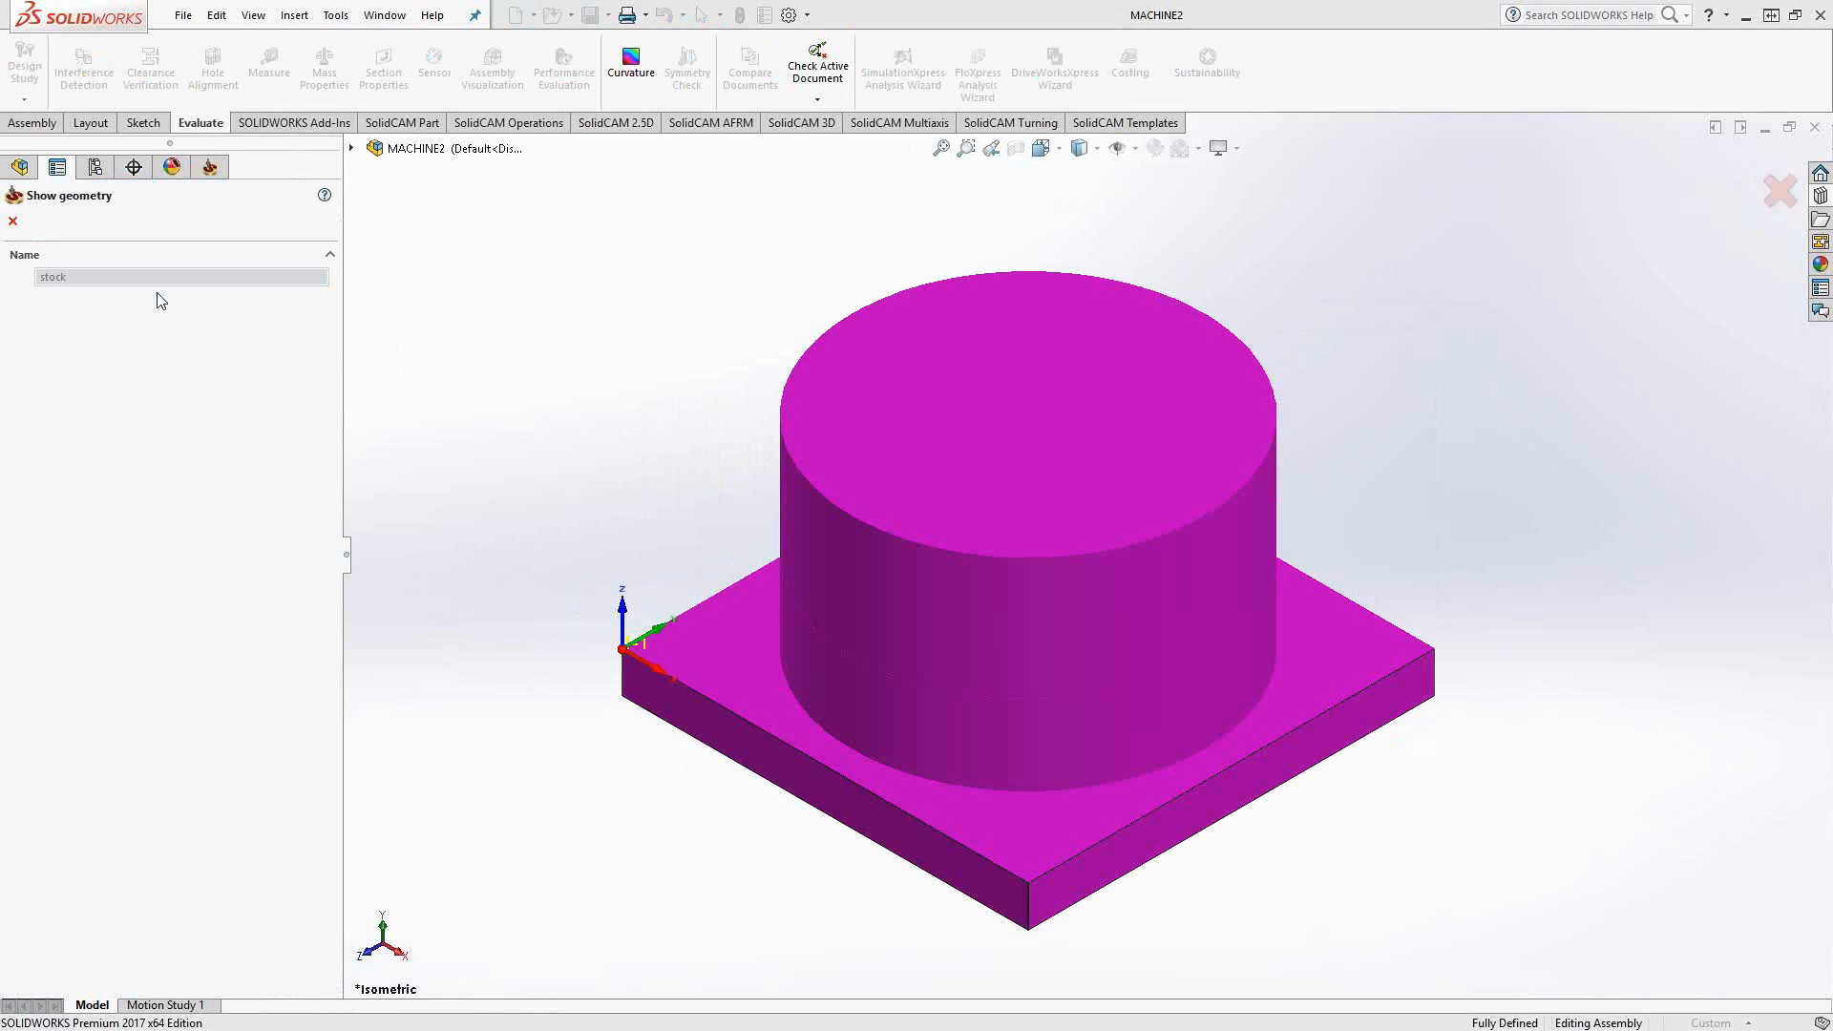
pyautogui.moveTo(621, 558); pyautogui.dragTo(626, 642, button='middle')
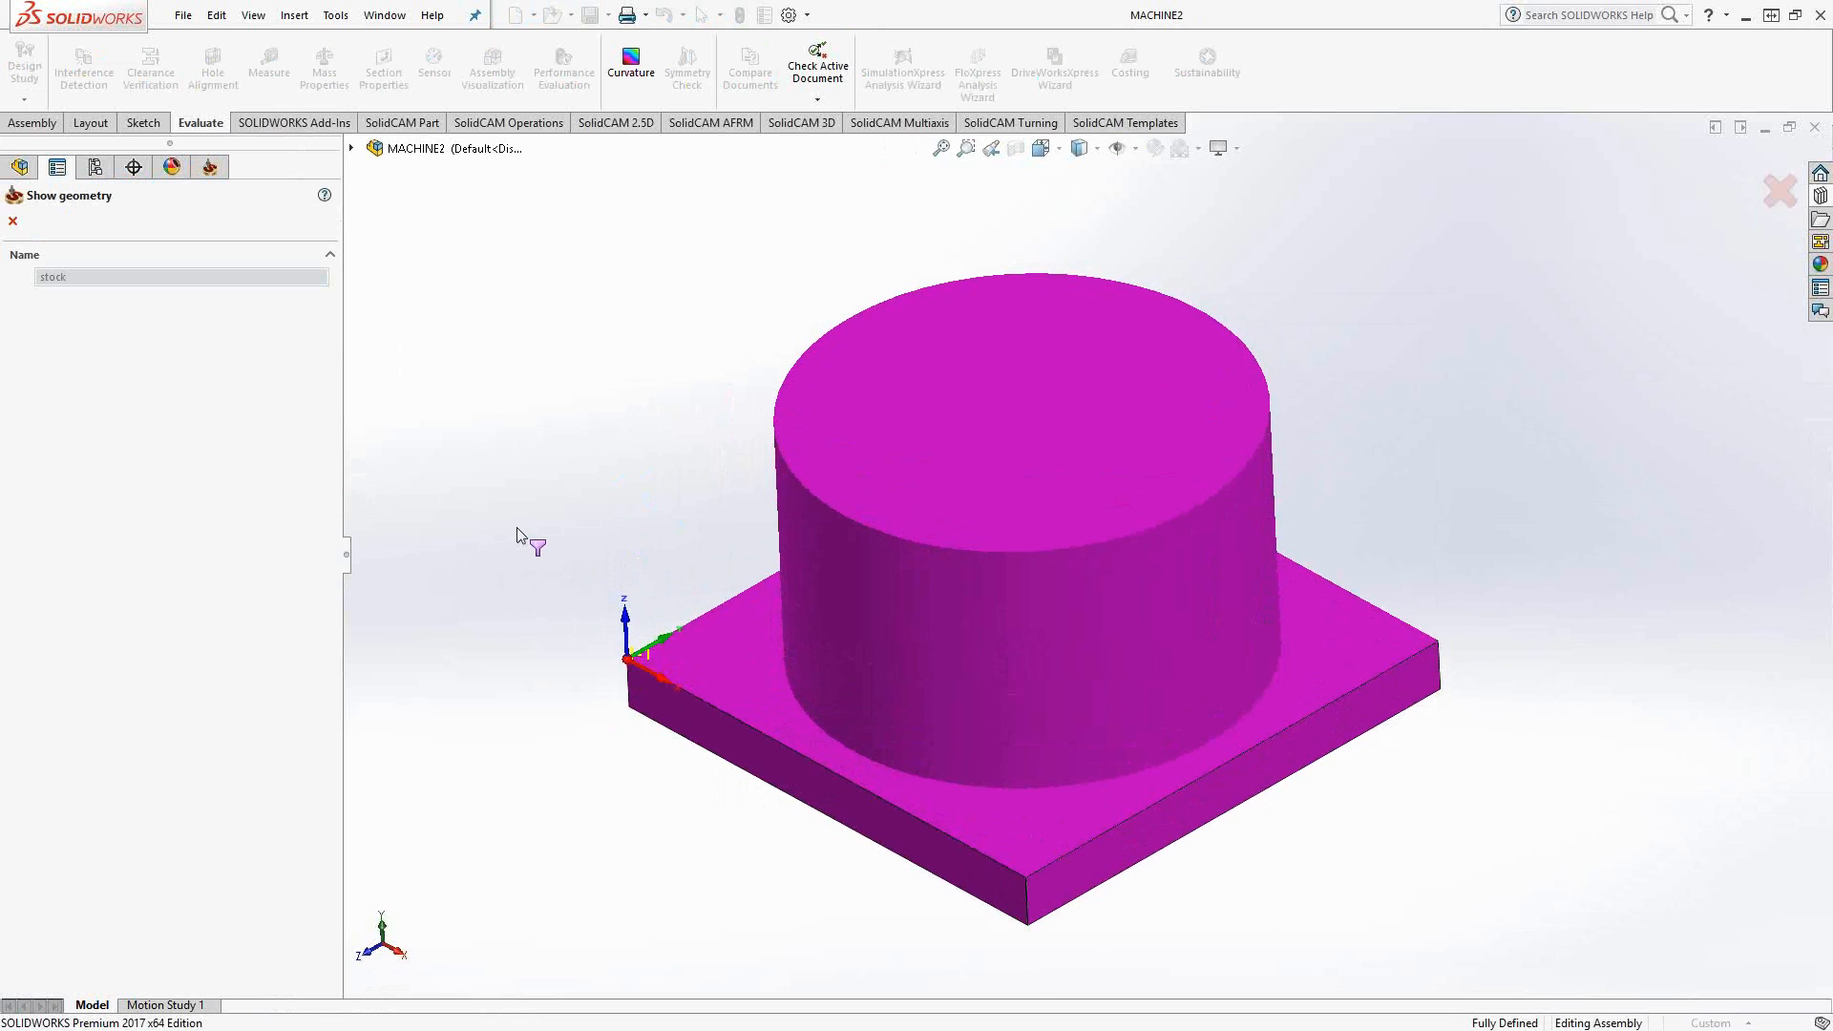
pyautogui.click(13, 220)
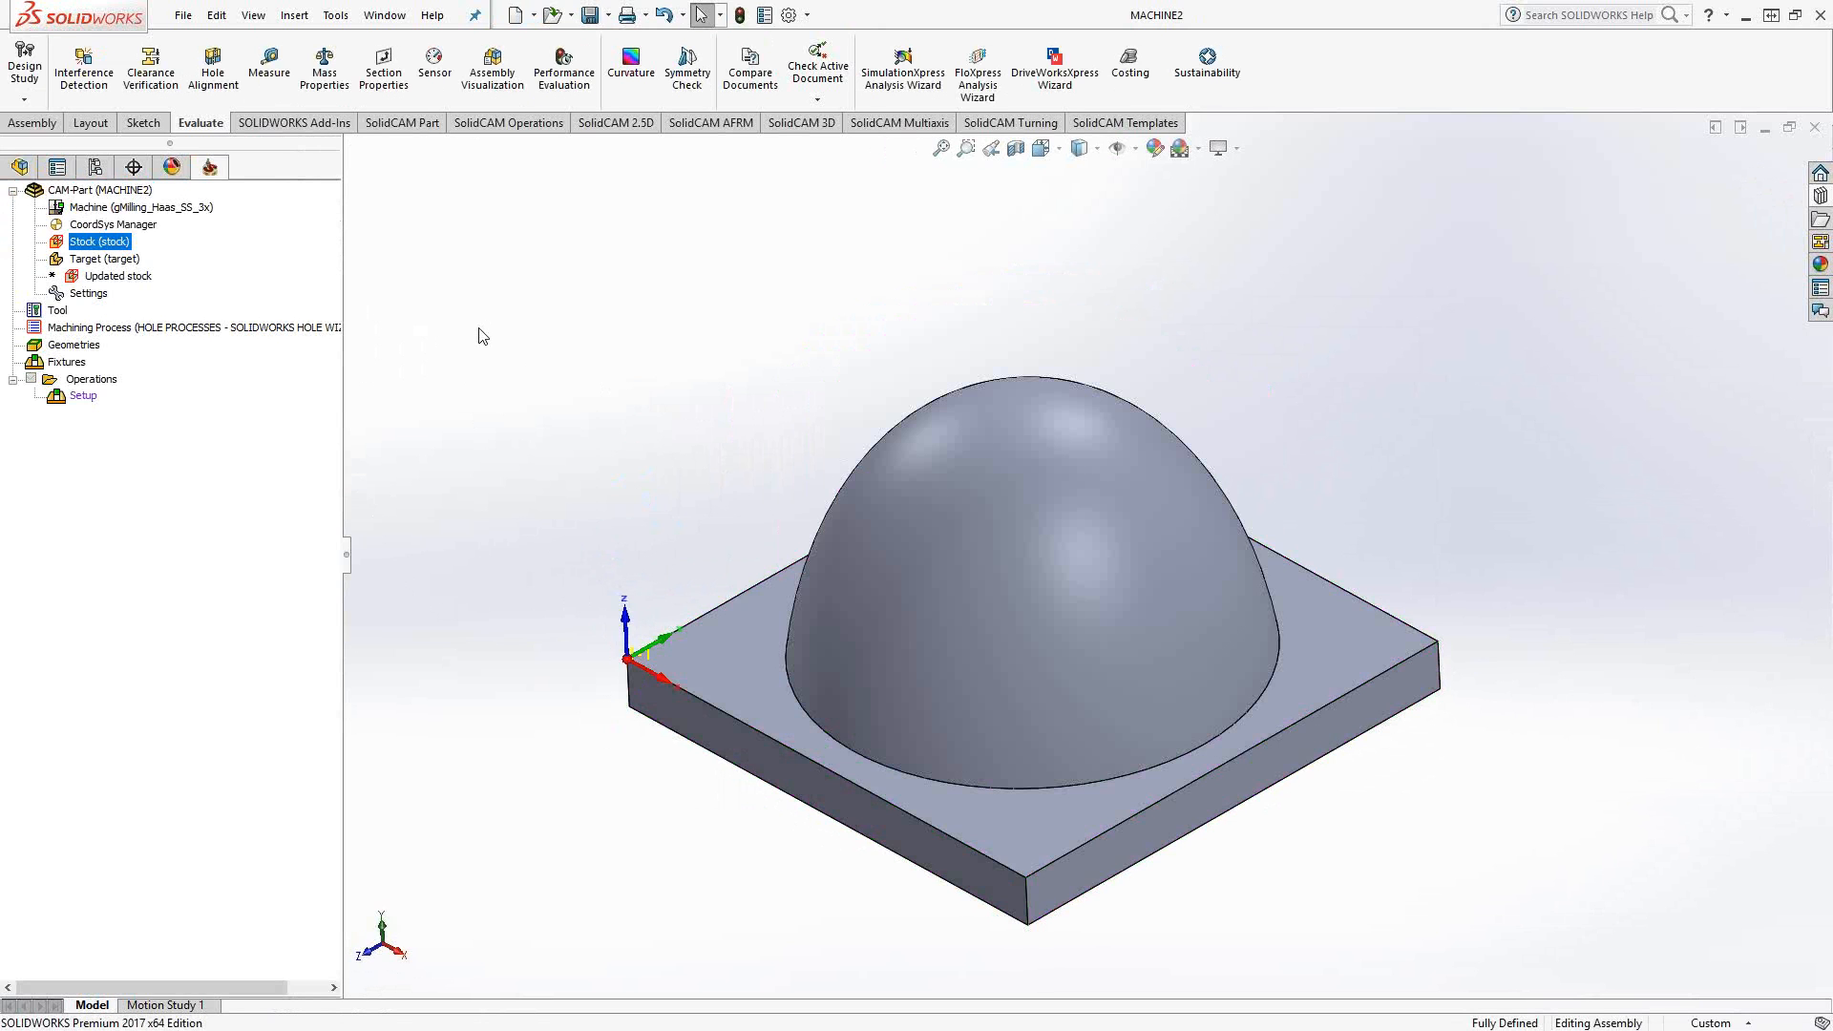
# Review the coordinate systems in the CoordSys Manager and the options available for the updated stock, changing nothing
pyautogui.doubleClick(108, 227)
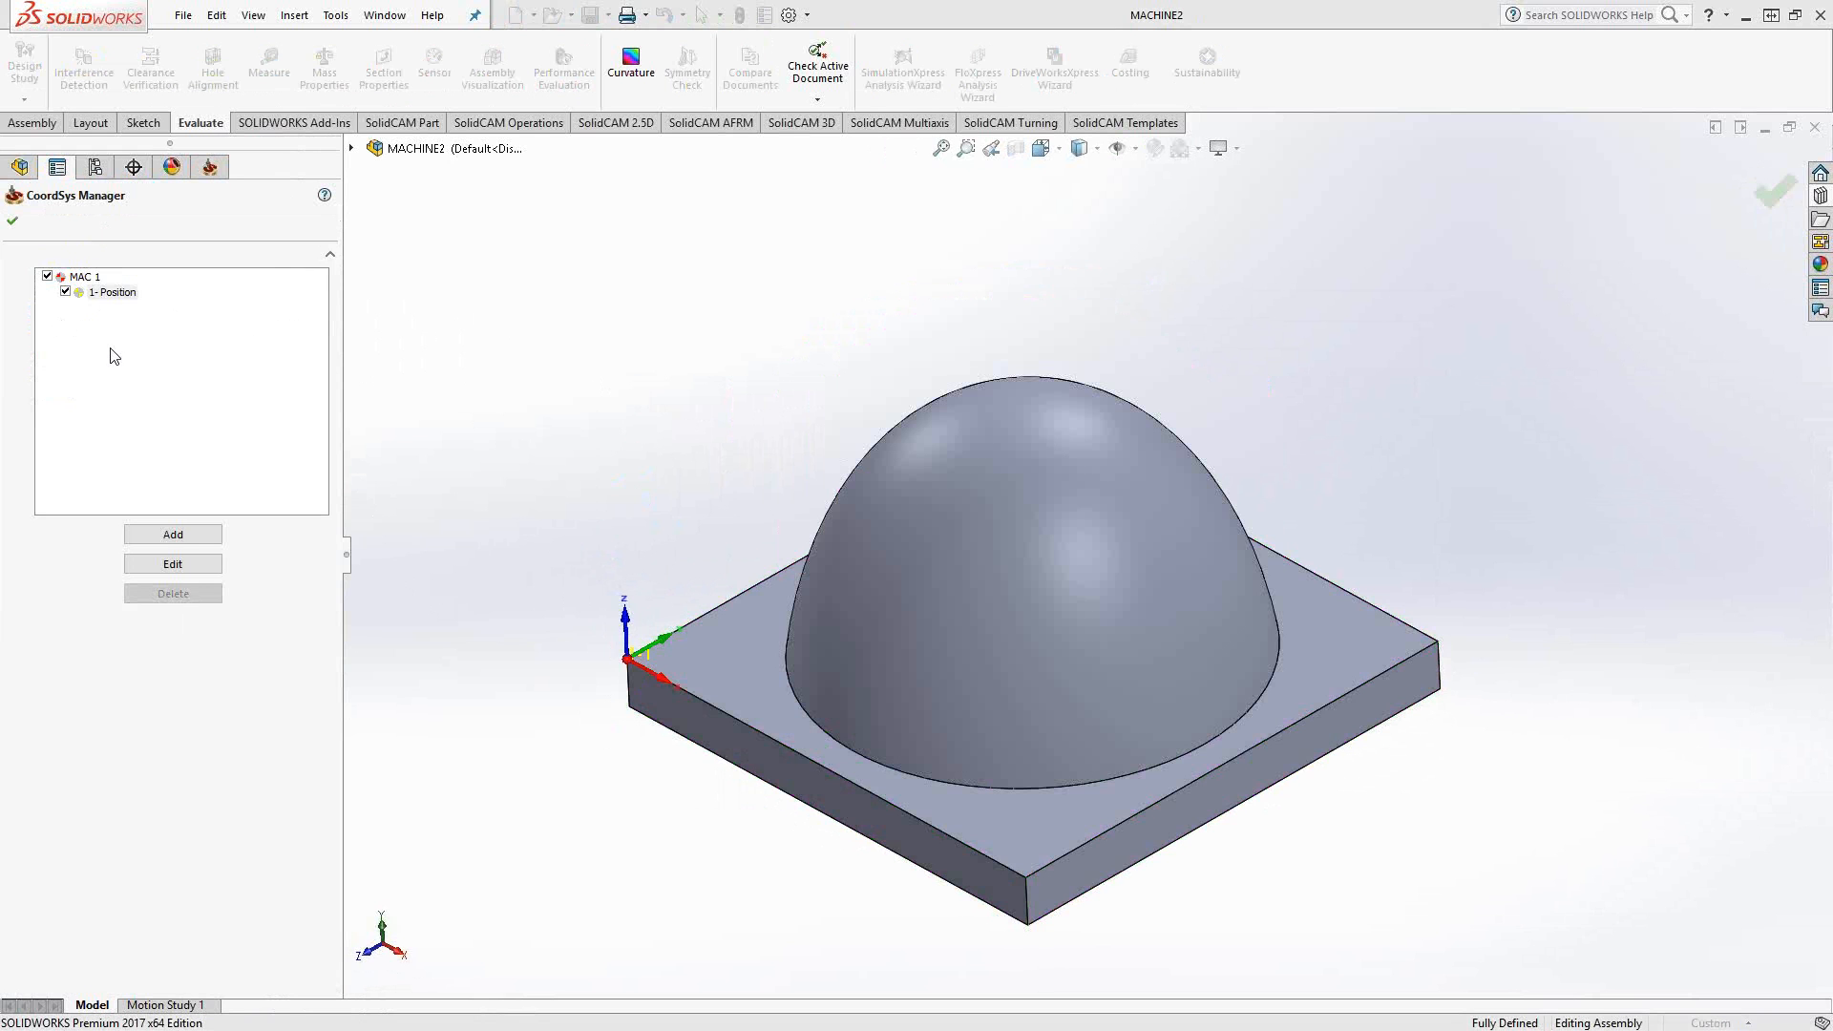
pyautogui.click(12, 221)
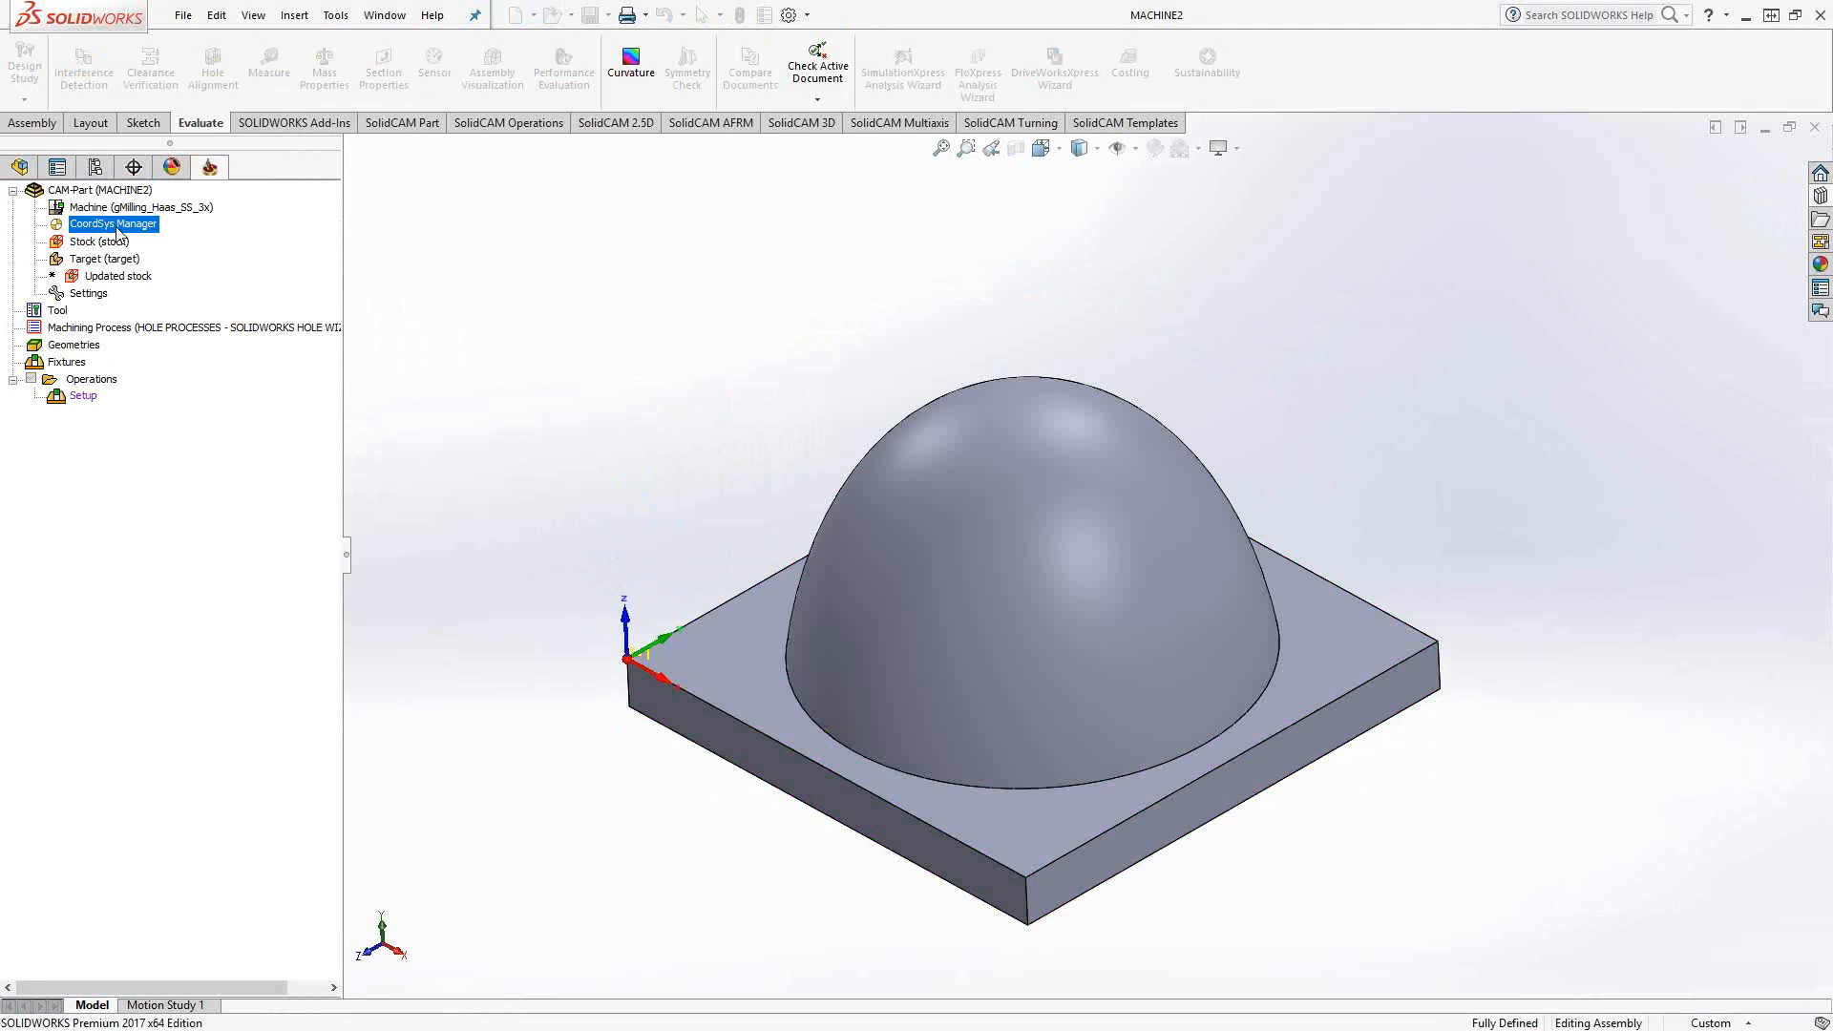
pyautogui.rightClick(107, 277)
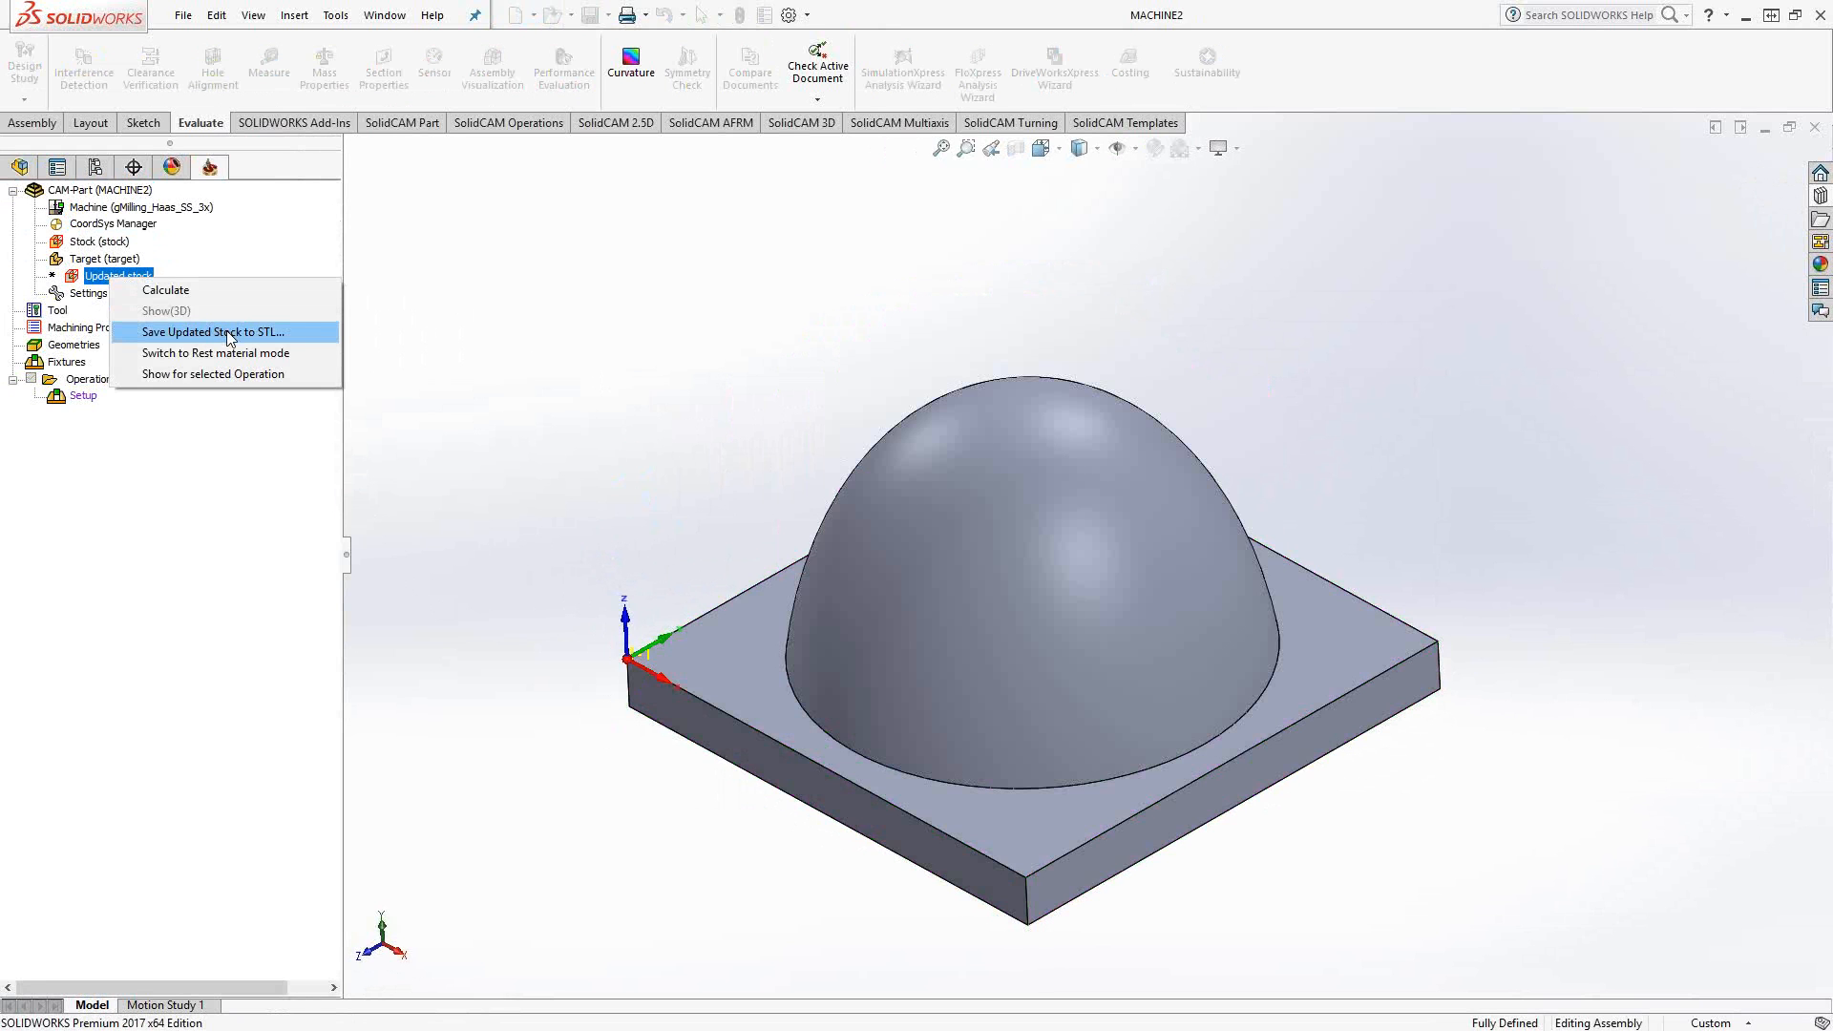
pyautogui.click(412, 291)
# Reopen the stock definition to check its STL source file, and leave it without changes
pyautogui.click(105, 242)
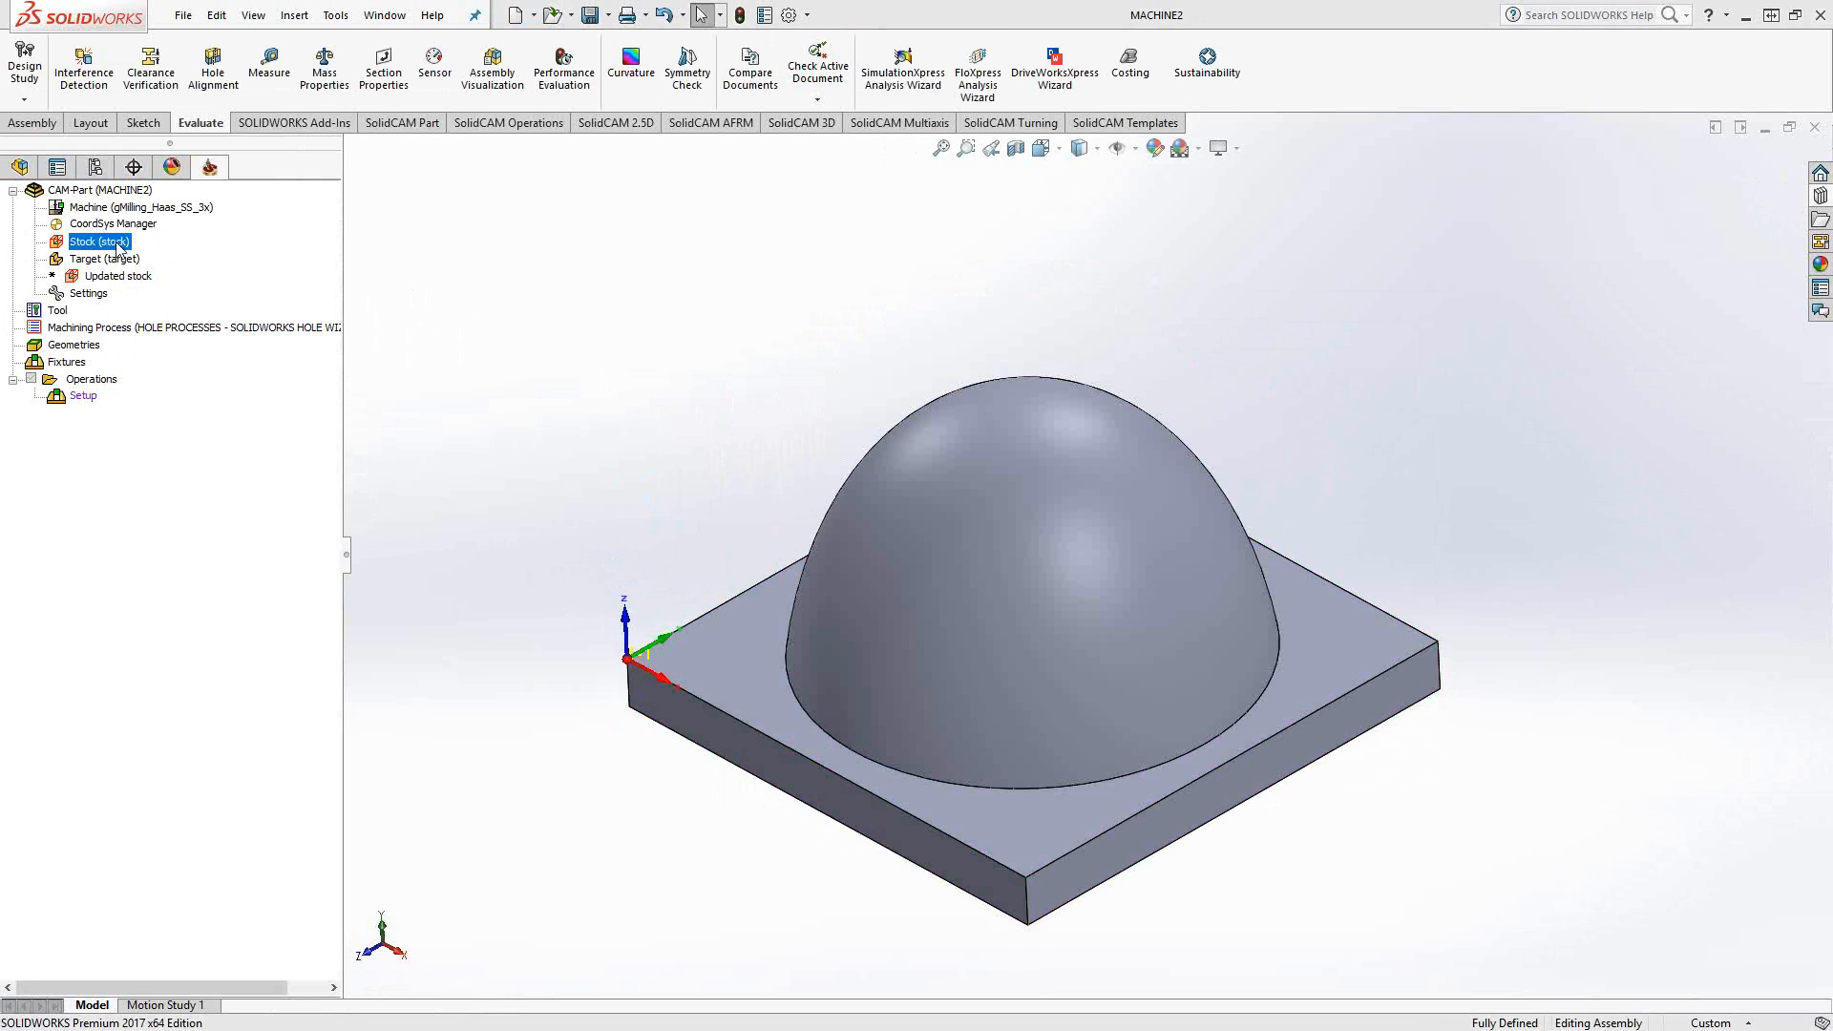
pyautogui.doubleClick(122, 246)
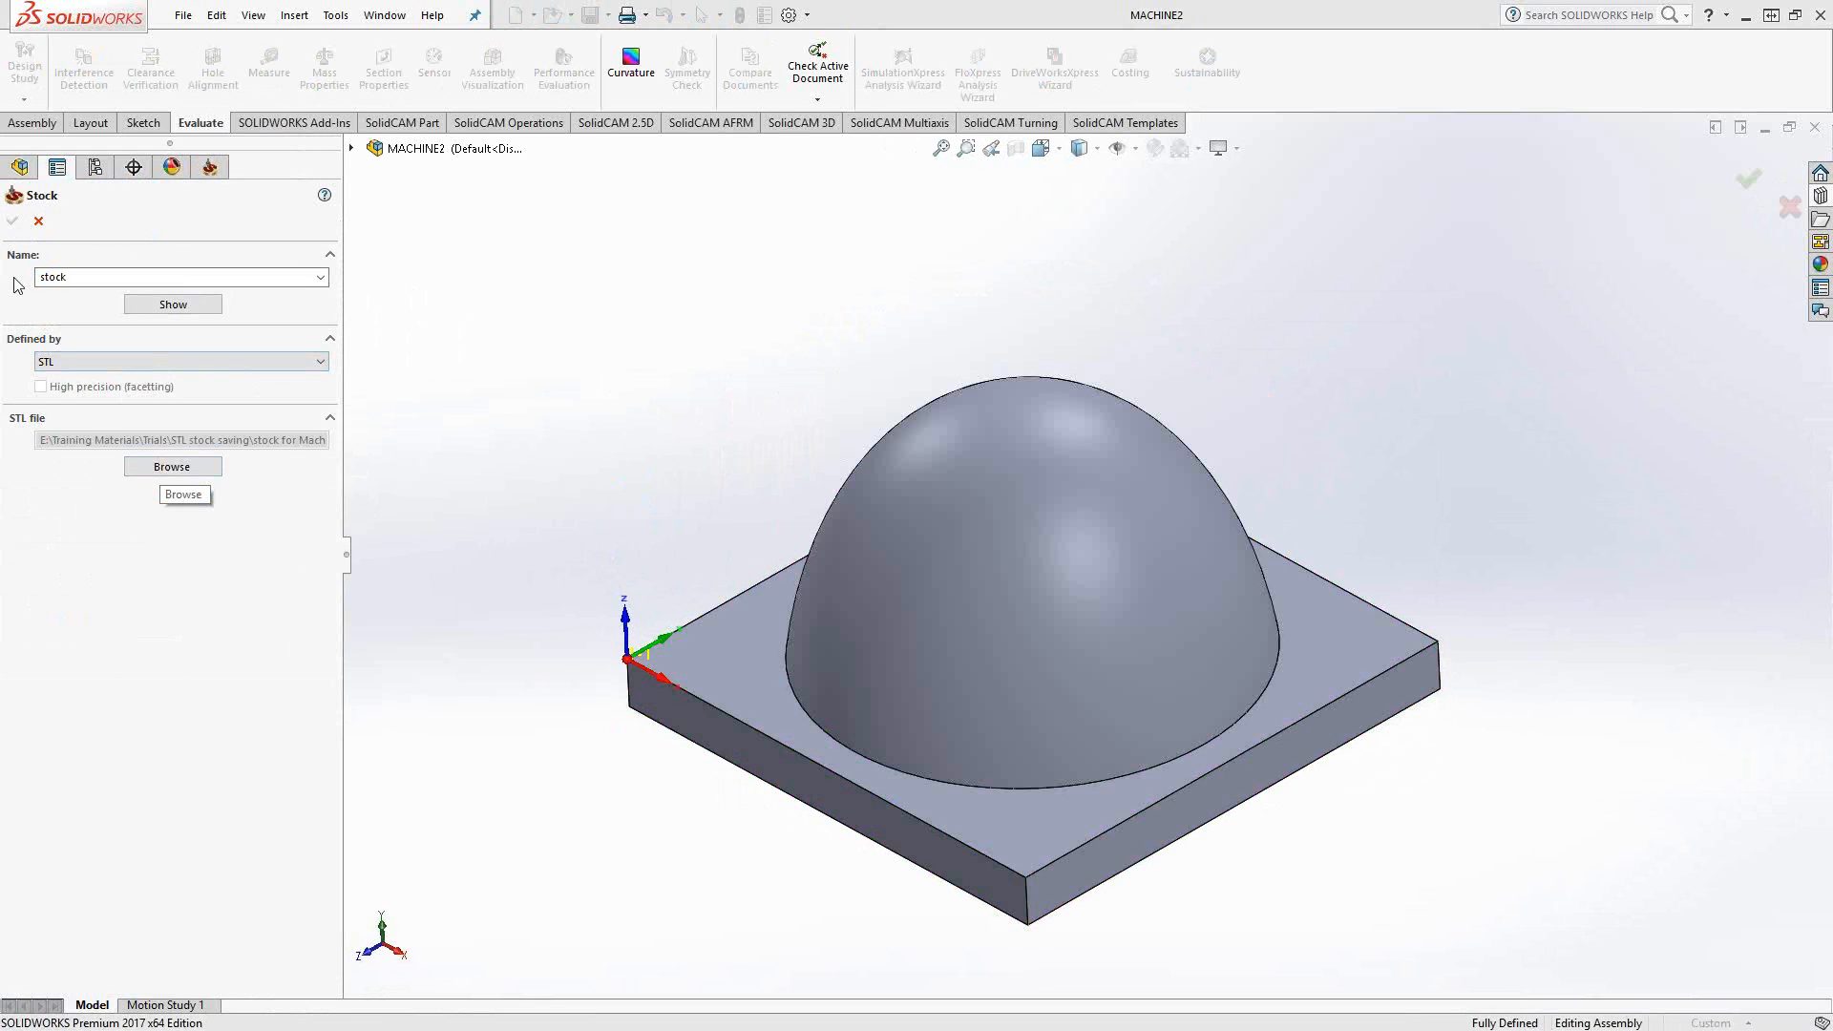
pyautogui.click(38, 223)
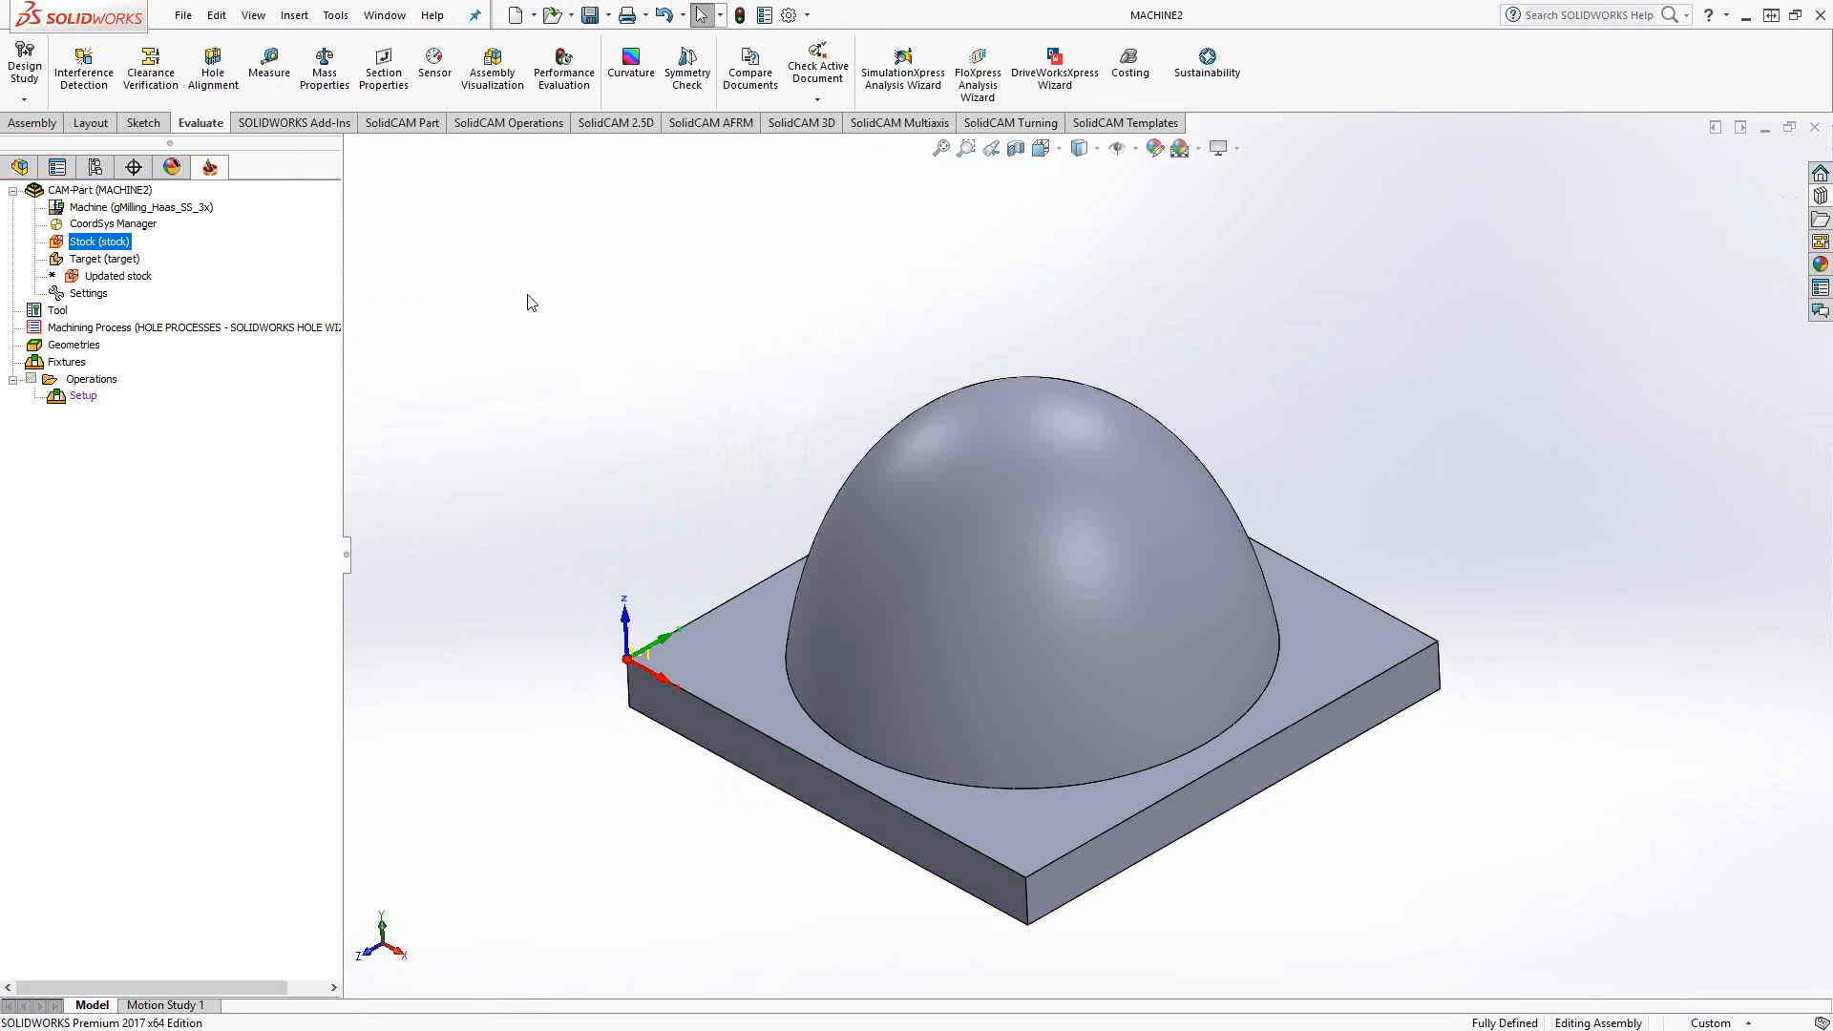